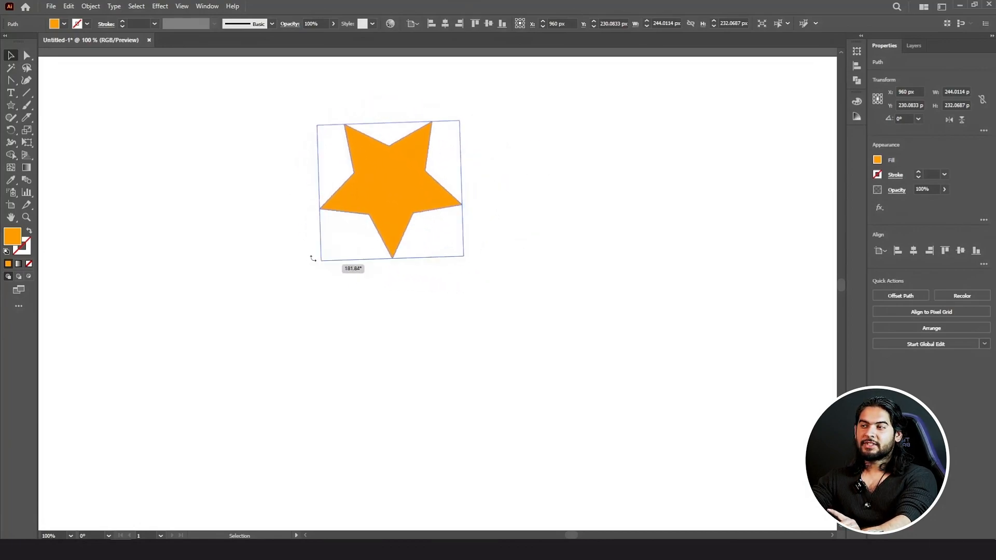
- Undo the star's rotation and try rotating it freehand about pivots at its lower-left and upper-right tips with the Rotate tool
key(ctrl+z)
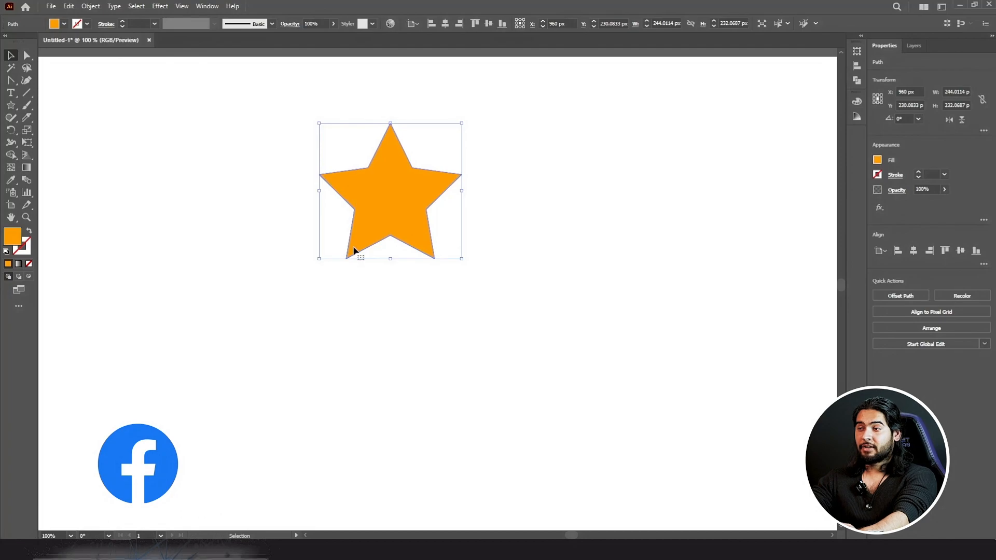
click(11, 130)
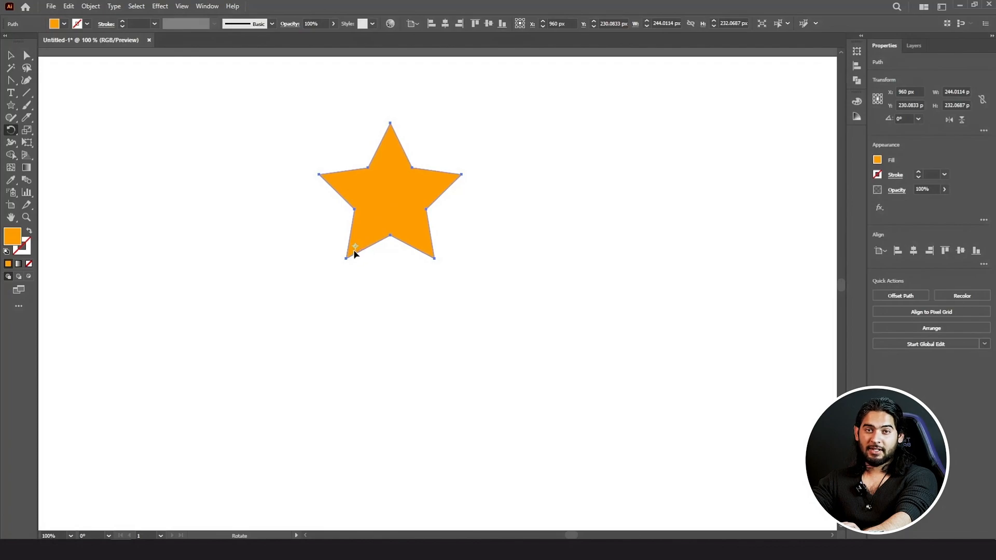
drag(449, 183, 337, 189)
click(339, 175)
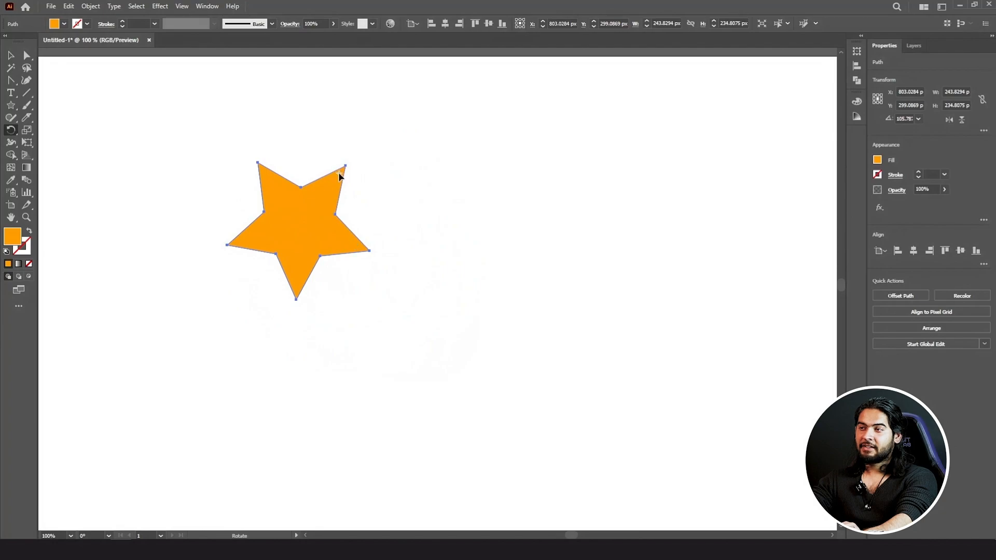
drag(301, 262, 467, 167)
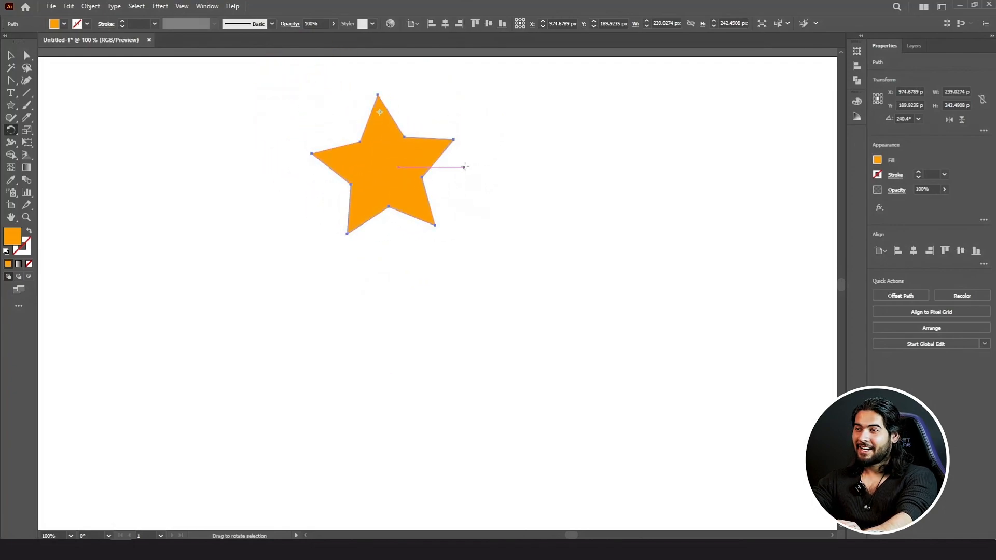
- Undo the pivot rotations to restore the upright star at its original place
key(ctrl+z)
key(ctrl+z)
key(ctrl+z)
key(ctrl+z)
key(ctrl+z)
key(ctrl+z)
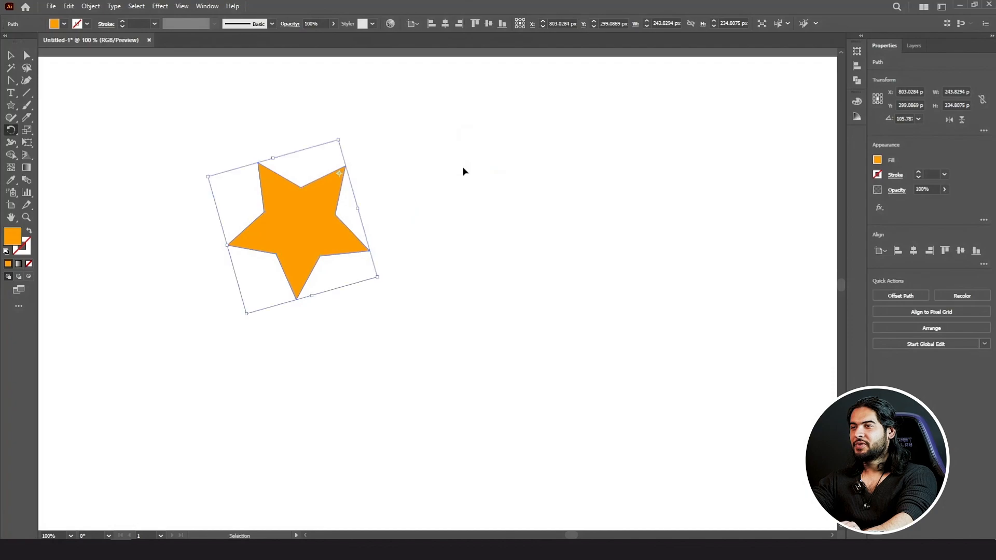
key(ctrl+shift+z)
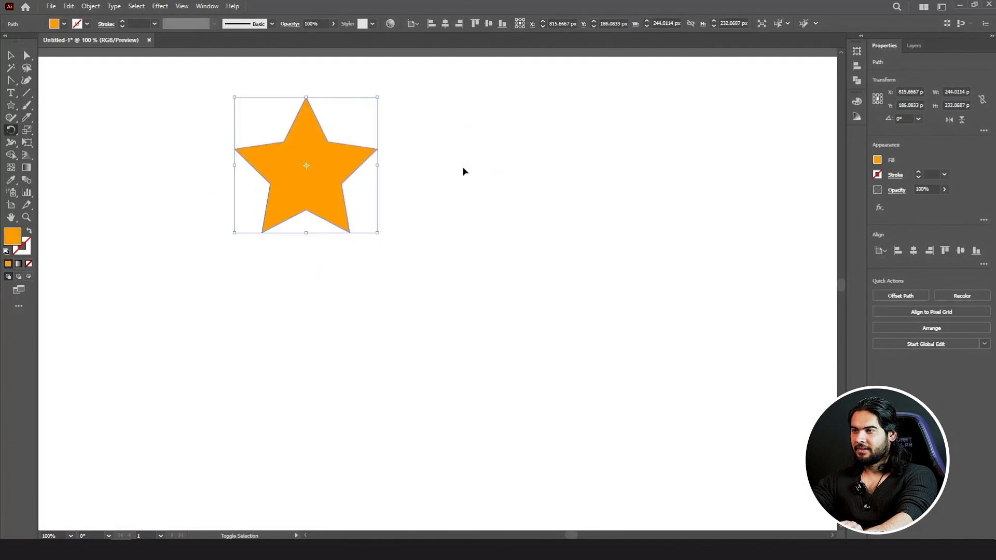
key(ctrl+shift+z)
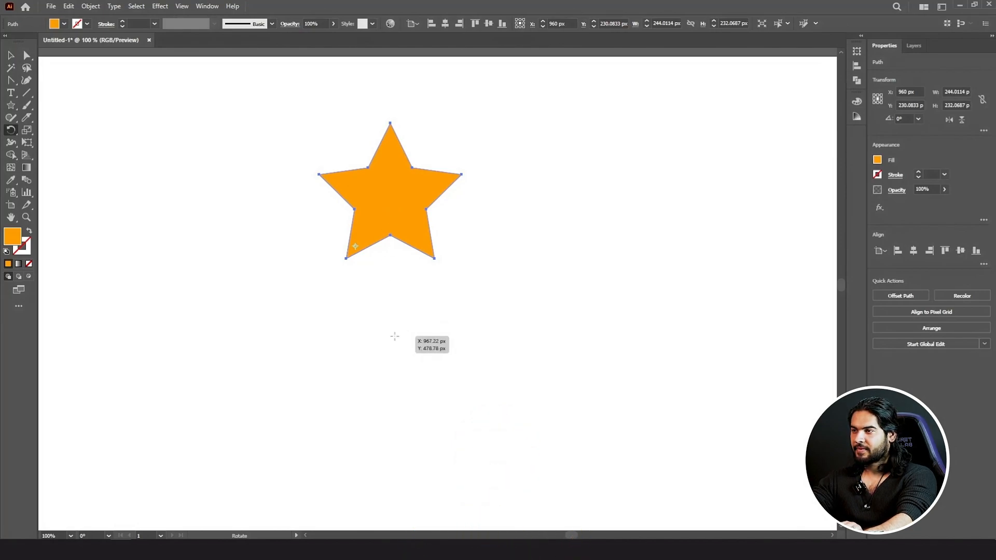
- Show the rulers and place a vertical guide through the star's centre
key(v)
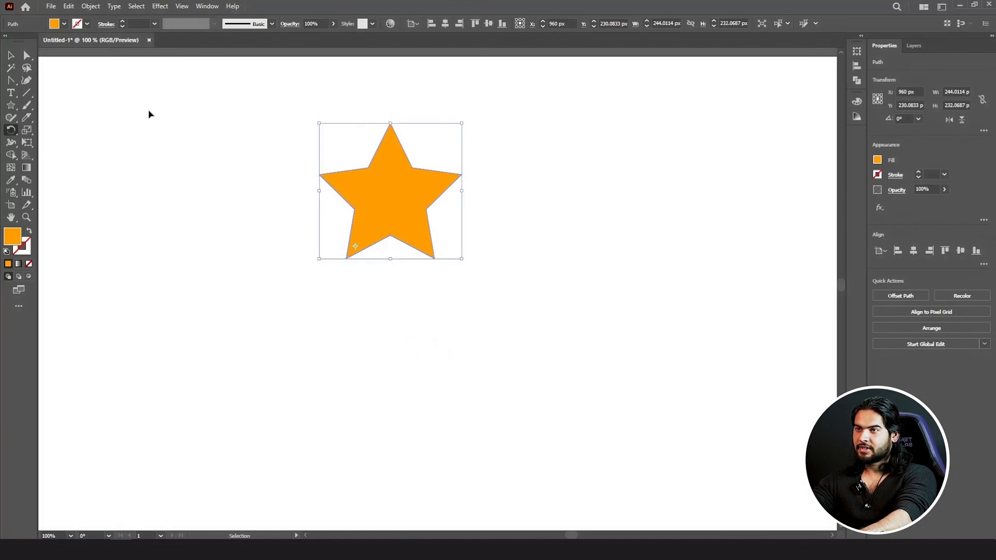
key(ctrl+r)
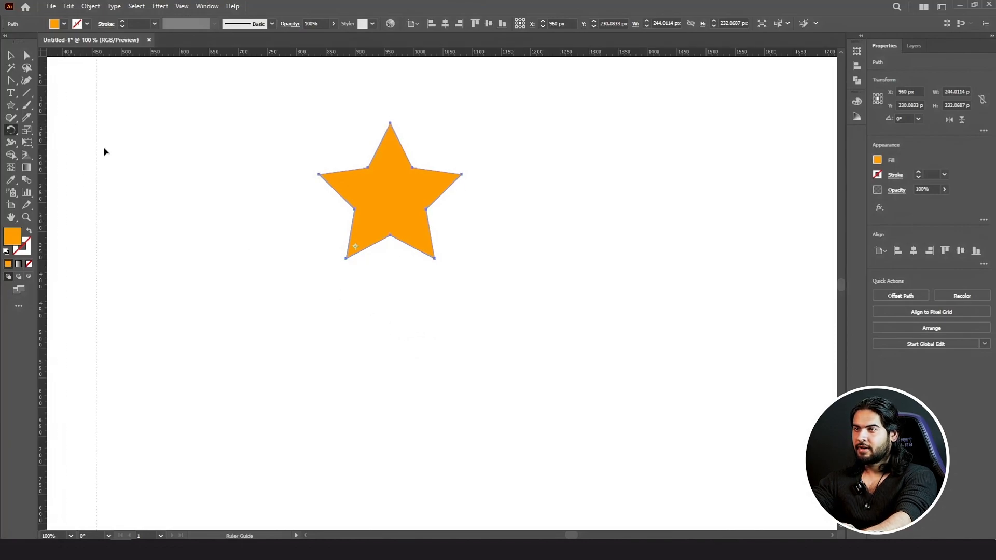
drag(103, 152, 390, 257)
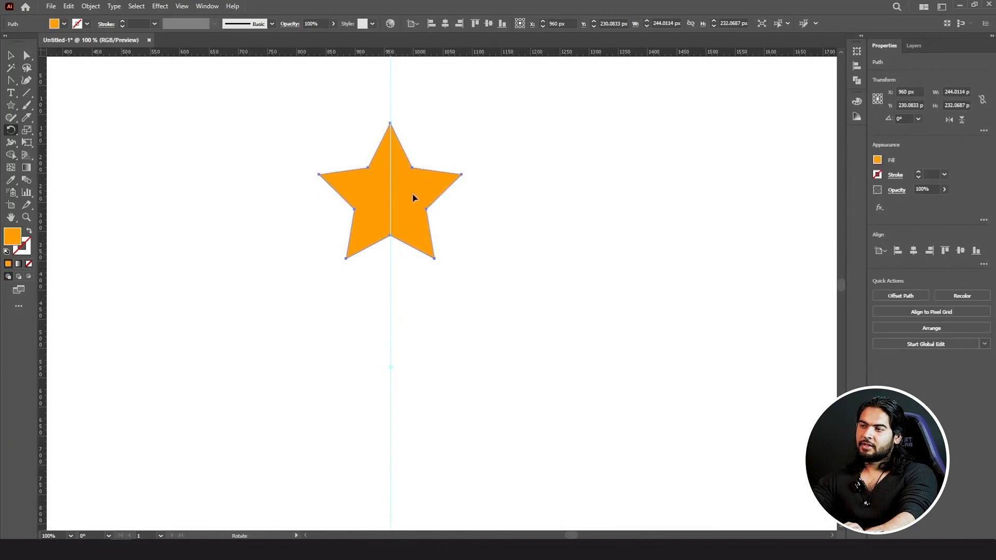
- Rotate copies of the star in 45° increments about a pivot on the guide below it to form a ring of eight
drag(413, 196, 540, 263)
key(alt)
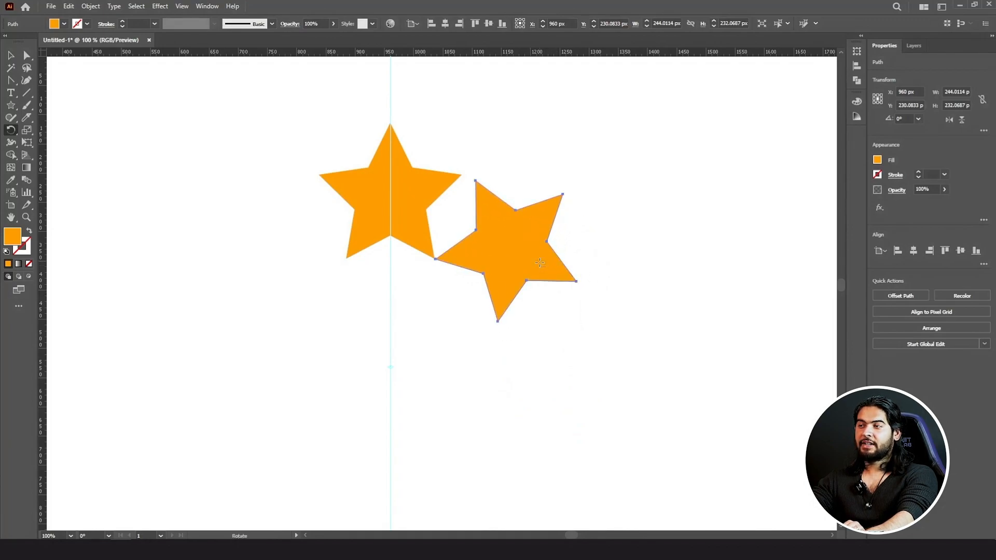
scroll(498, 311, down, 1)
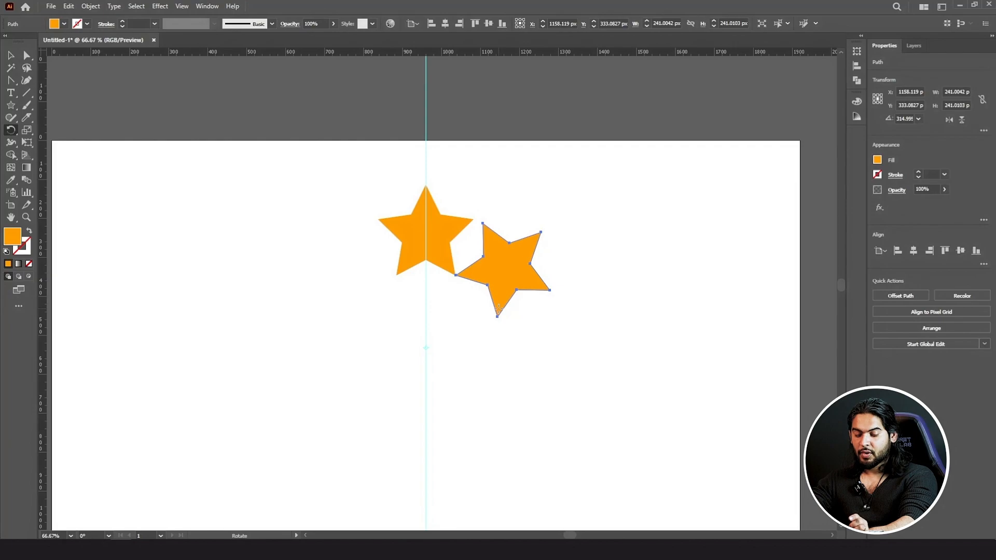
key(v)
key(ctrl+d)
key(ctrl+d)
key(ctrl+d)
key(ctrl+d)
key(ctrl+d)
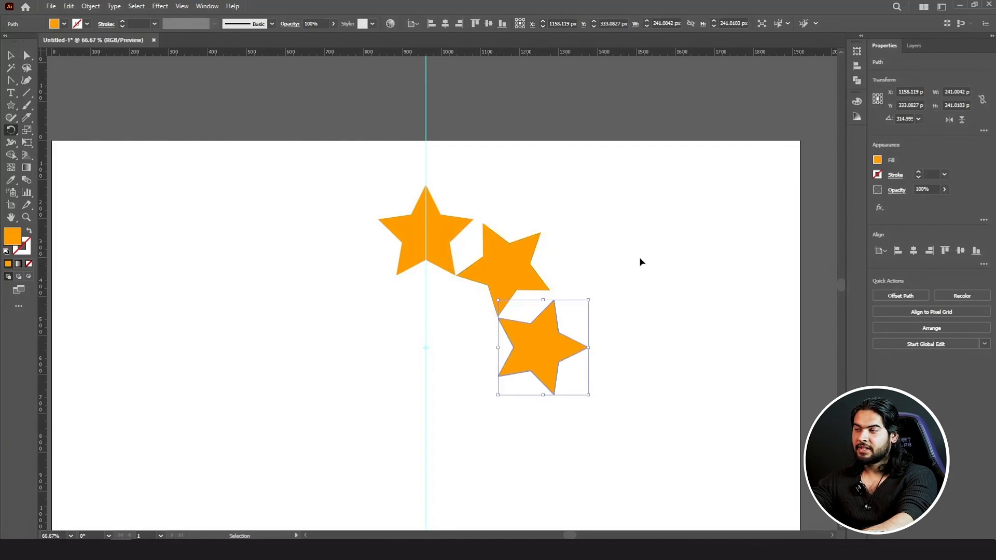
key(ctrl+d)
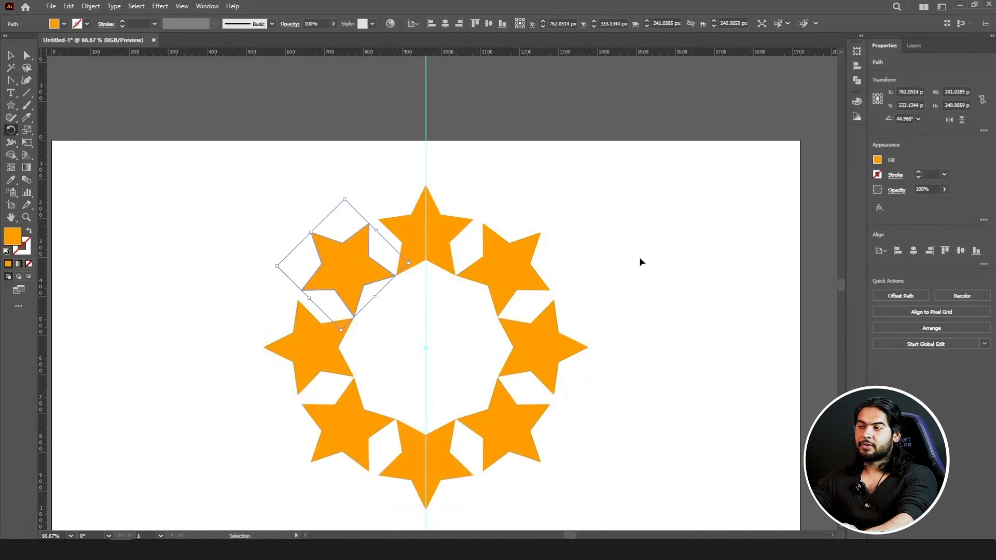
- Delete all the stars of the ring from the artboard
click(639, 256)
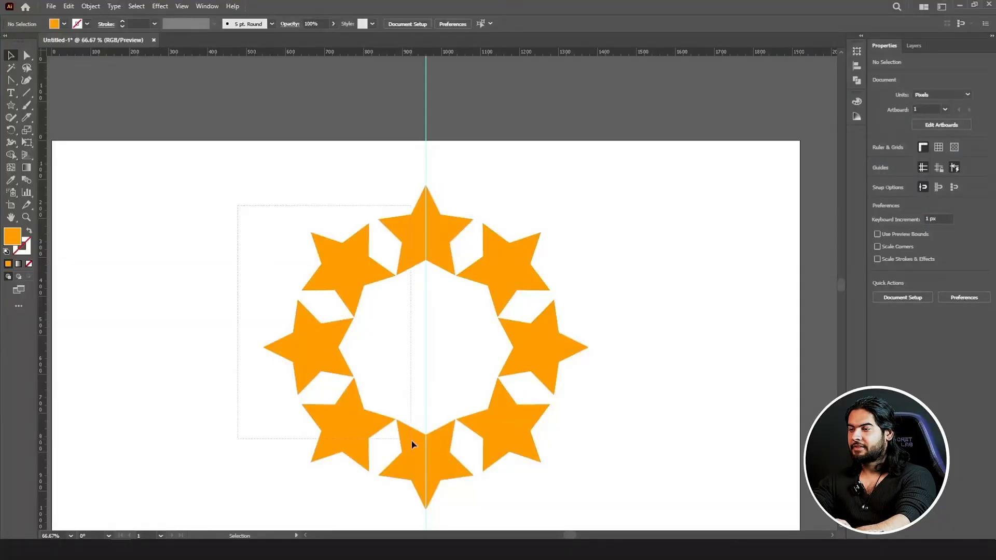
click(418, 445)
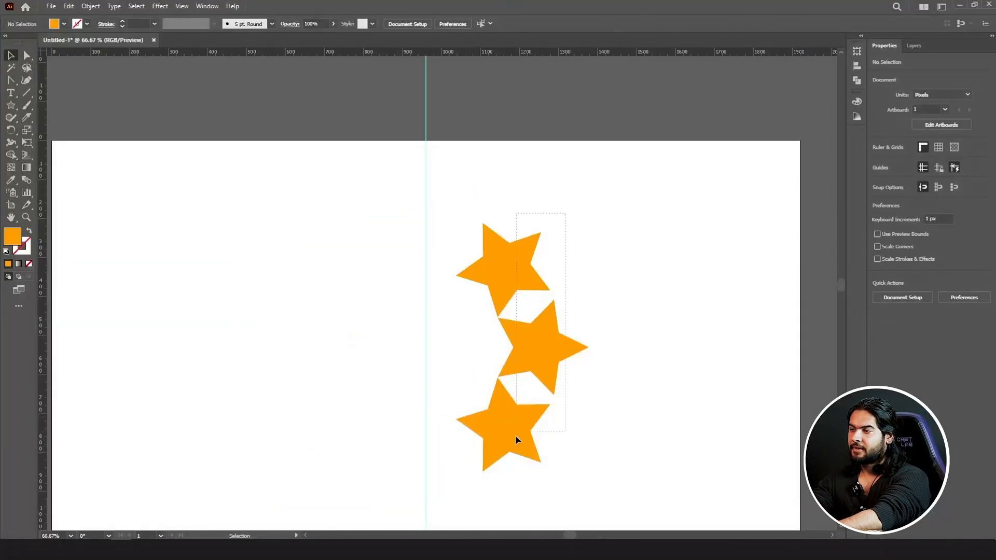
click(503, 448)
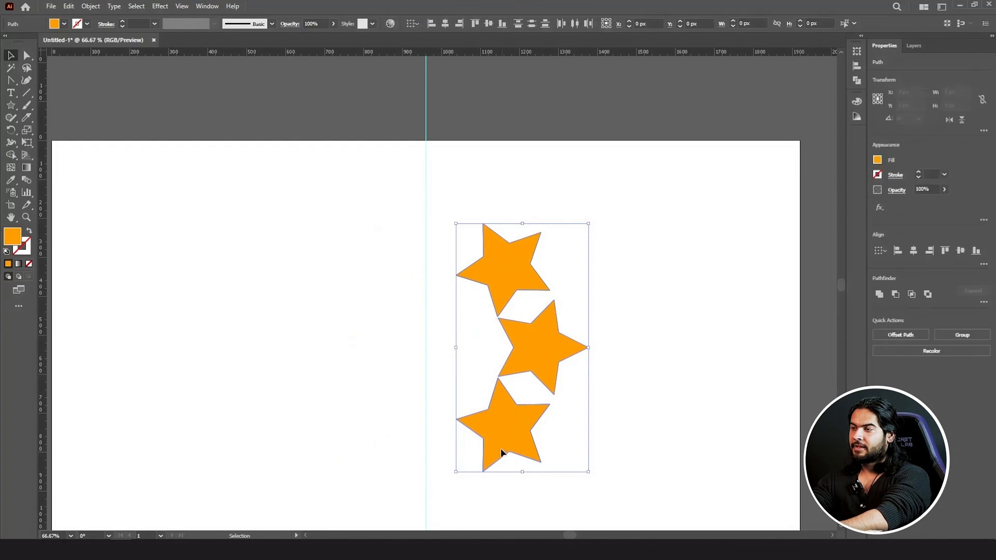
key(Delete)
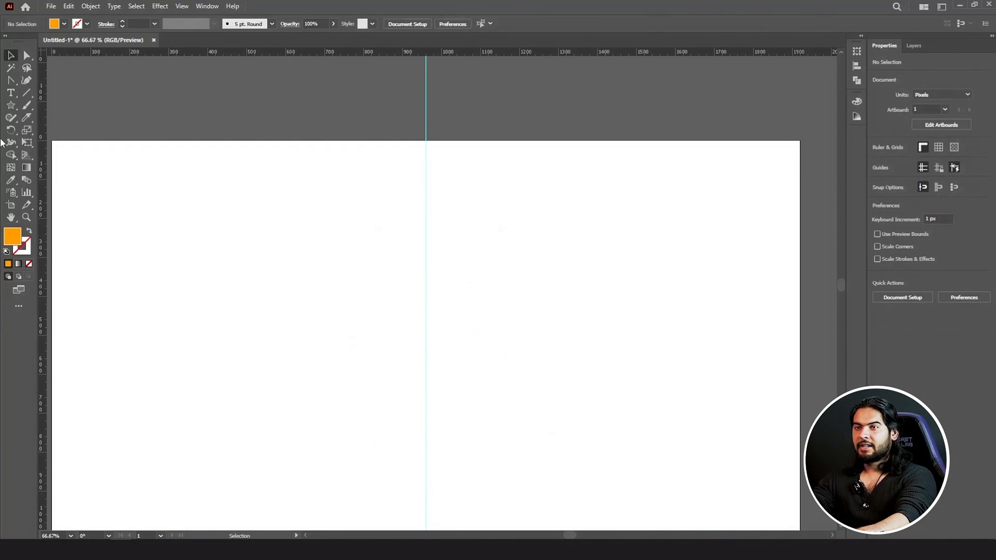
- Draw a circle about 528 px across left of the guide and move it straight down a little
click(11, 106)
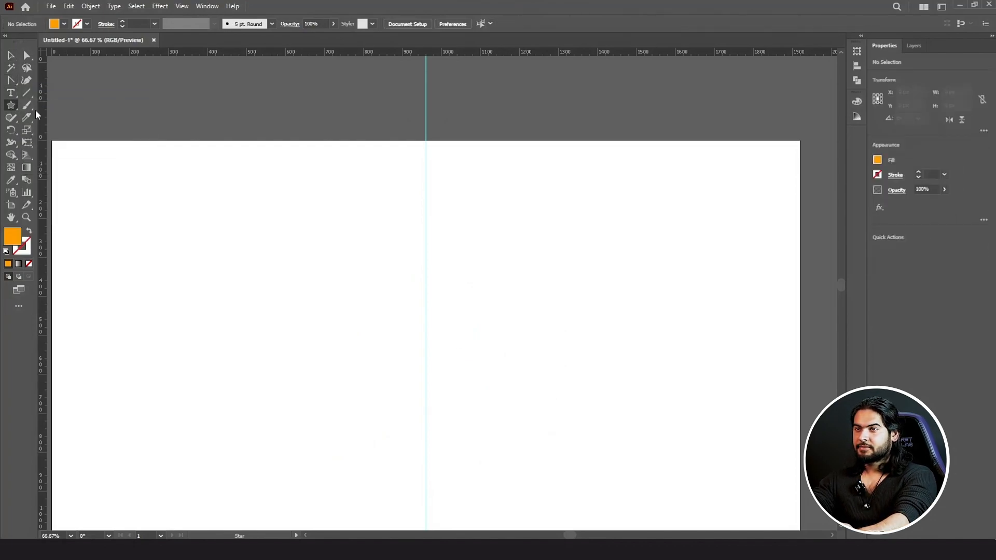
click(11, 106)
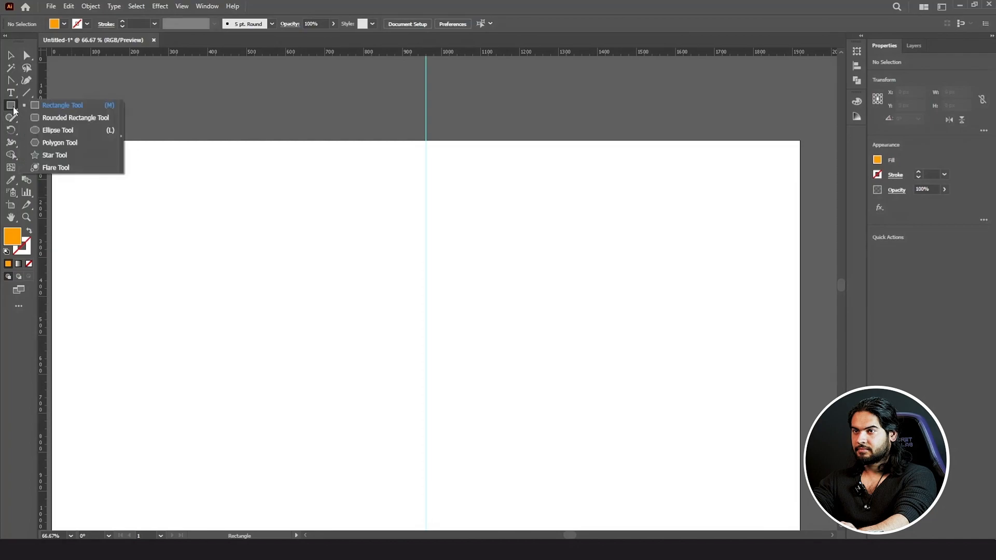
click(46, 130)
drag(258, 286, 359, 393)
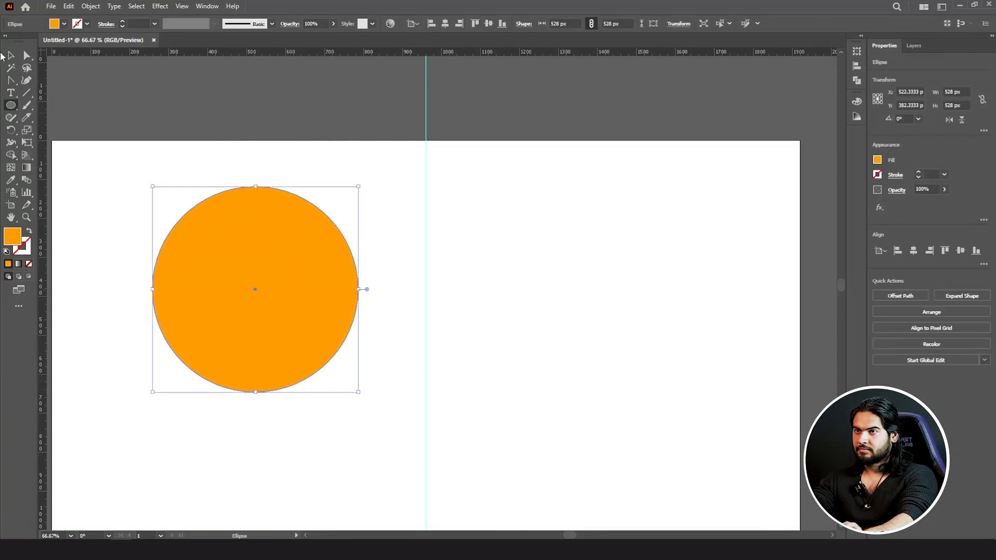
click(11, 55)
drag(300, 228, 306, 281)
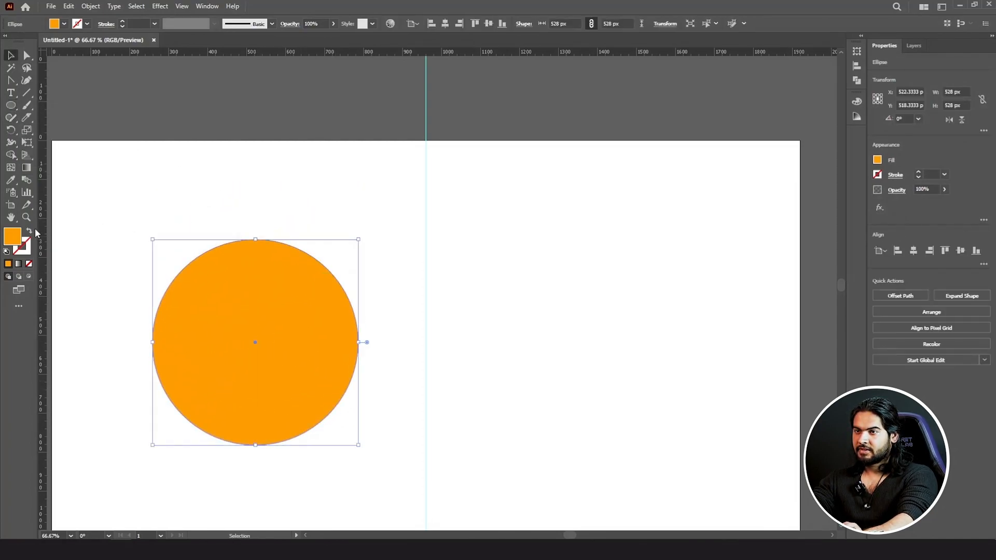
- Swap the circle's fill and stroke so only the outline is orange, and set the stroke weight to 5 pt
click(31, 233)
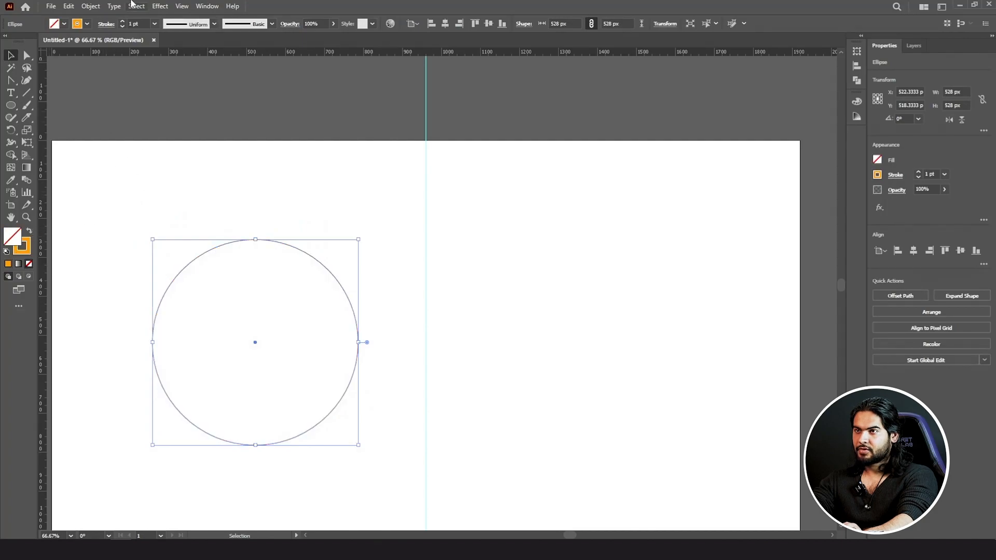
click(123, 22)
click(122, 22)
click(122, 21)
click(123, 21)
click(151, 185)
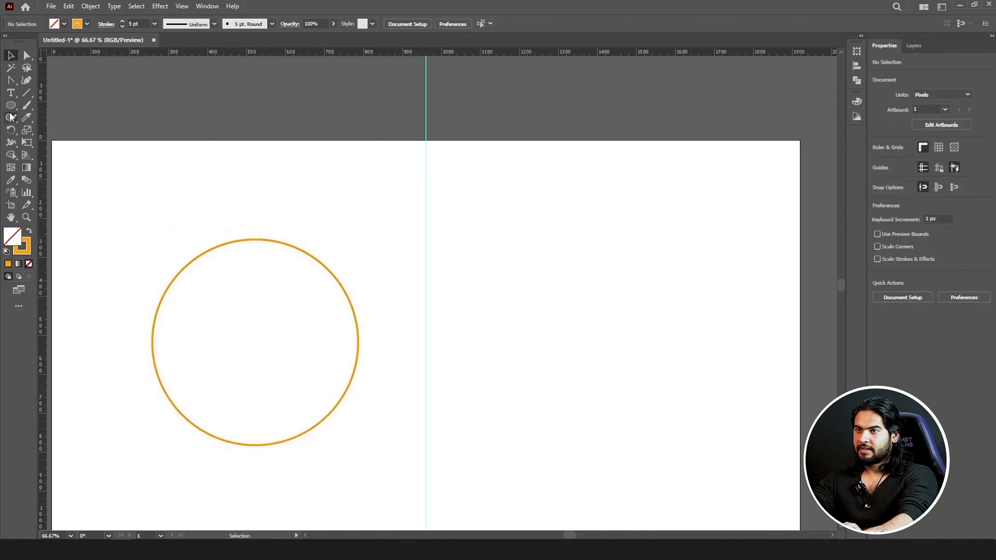
- Draw a star about 72 px wide centred above the circle and give it an orange fill without stroke
click(11, 106)
click(55, 155)
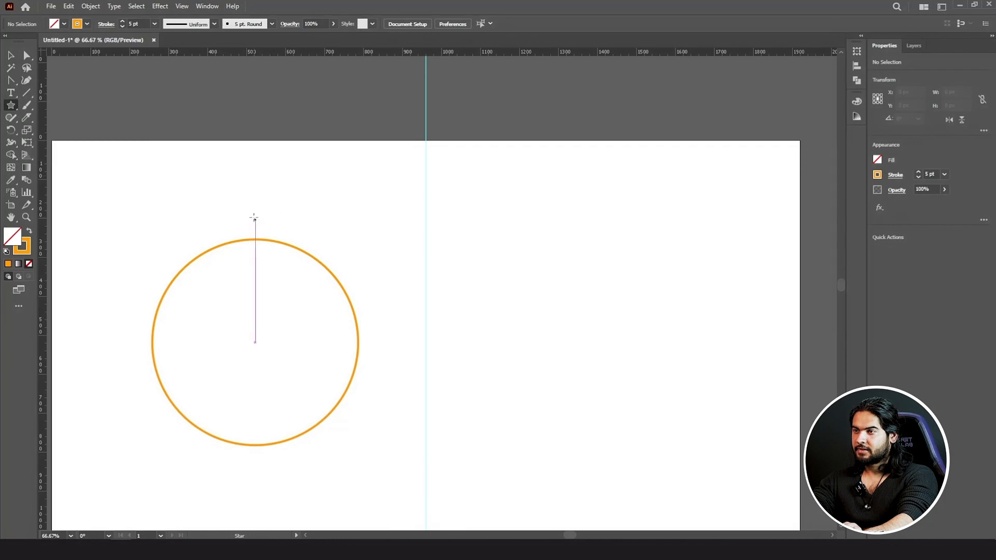
drag(254, 218, 278, 225)
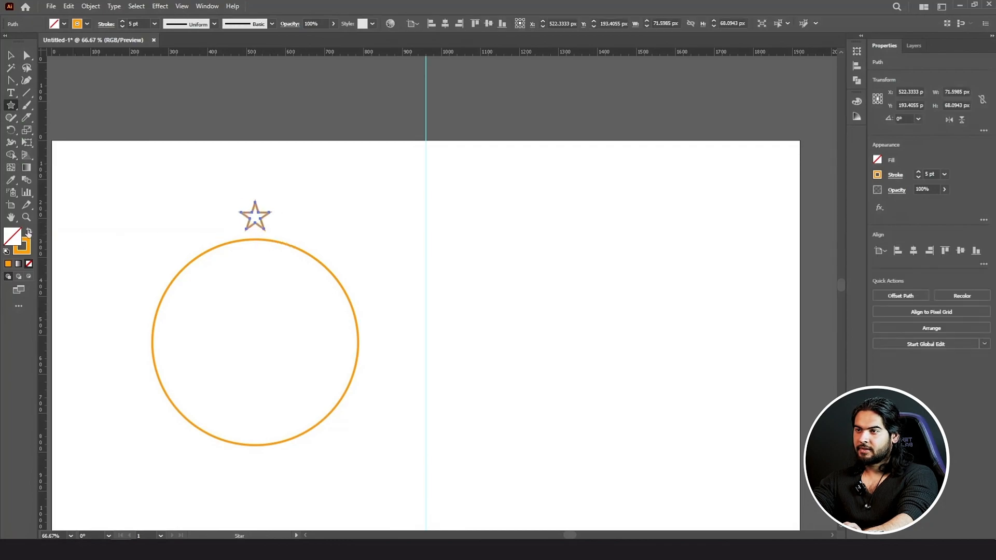
click(29, 231)
key(v)
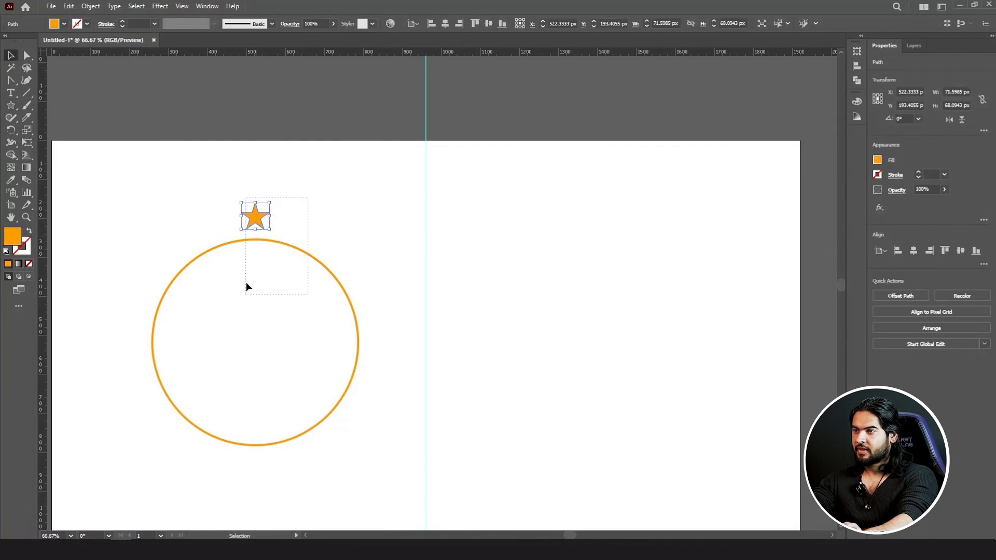
- Move the small star straight down so it sits on the top of the circle's outline
drag(246, 287, 246, 288)
click(293, 186)
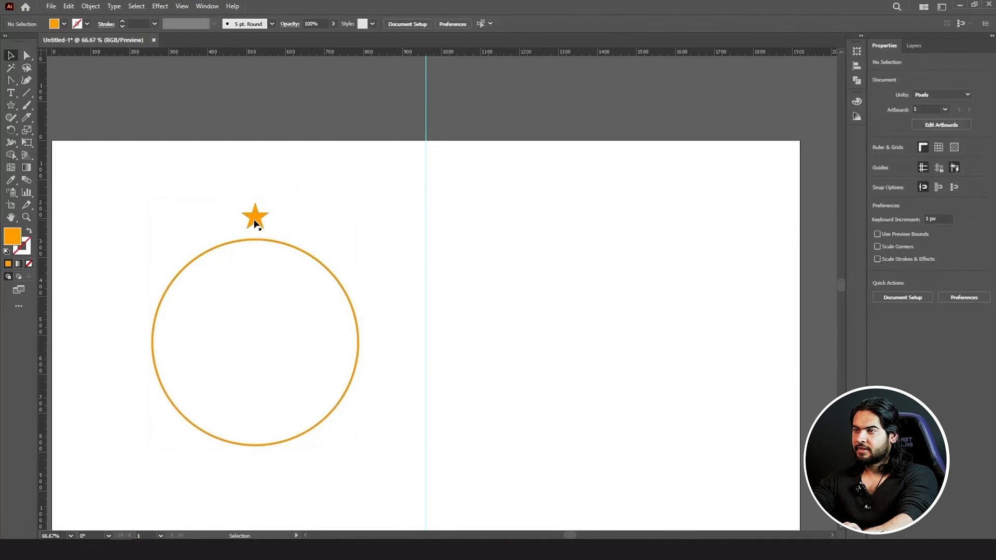
drag(255, 219, 257, 229)
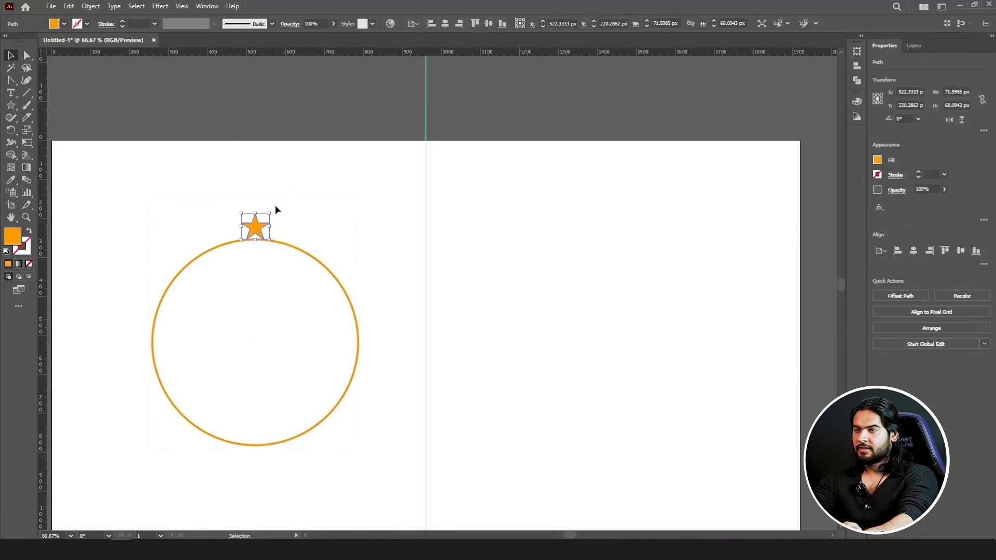
- Rotate a copy of the star about 13.5° clockwise around the circle's centre
click(10, 132)
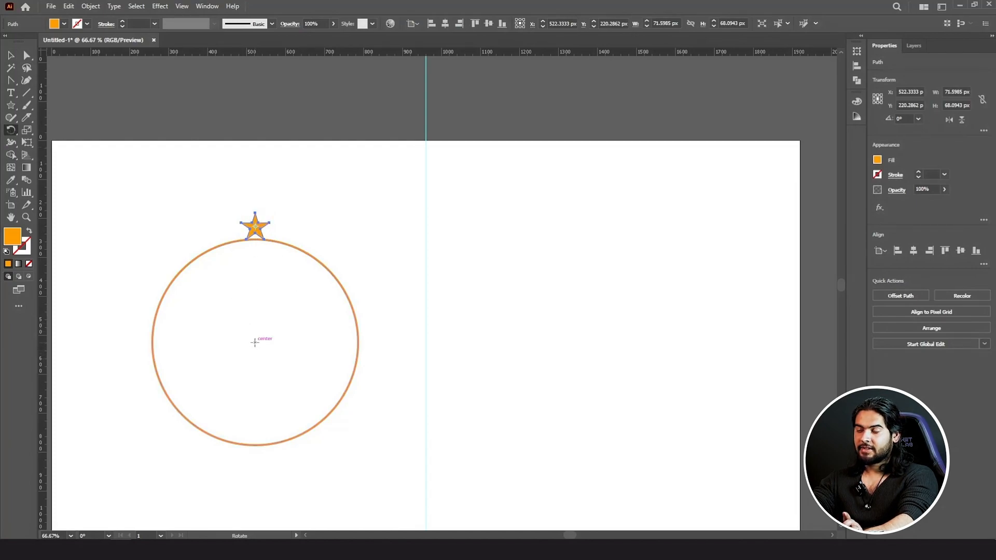
click(255, 343)
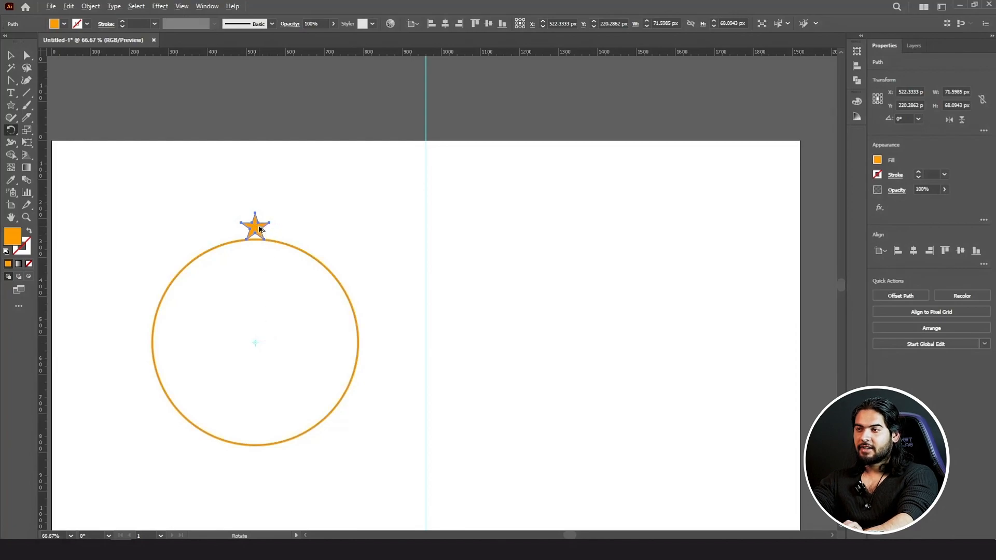
drag(258, 227, 284, 239)
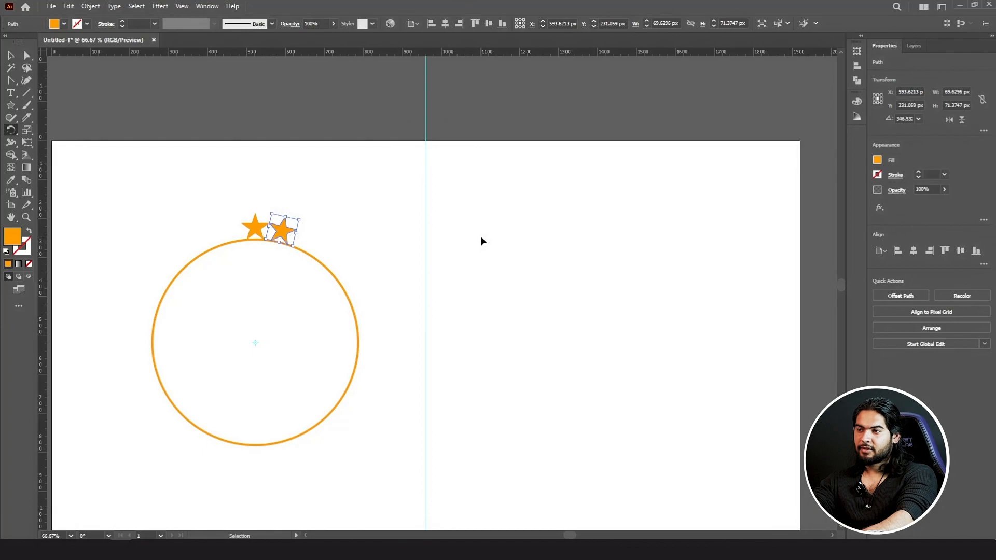
- Repeat the star's copy rotation until the stars run all the way around the circle
key(ctrl+d)
key(ctrl+d)
key(ctrl+d)
key(ctrl+d)
key(ctrl+d)
key(ctrl+d)
key(ctrl+d)
key(ctrl+d)
key(ctrl+d)
key(ctrl+d)
key(ctrl+d)
key(ctrl+d)
key(ctrl+d)
key(ctrl+d)
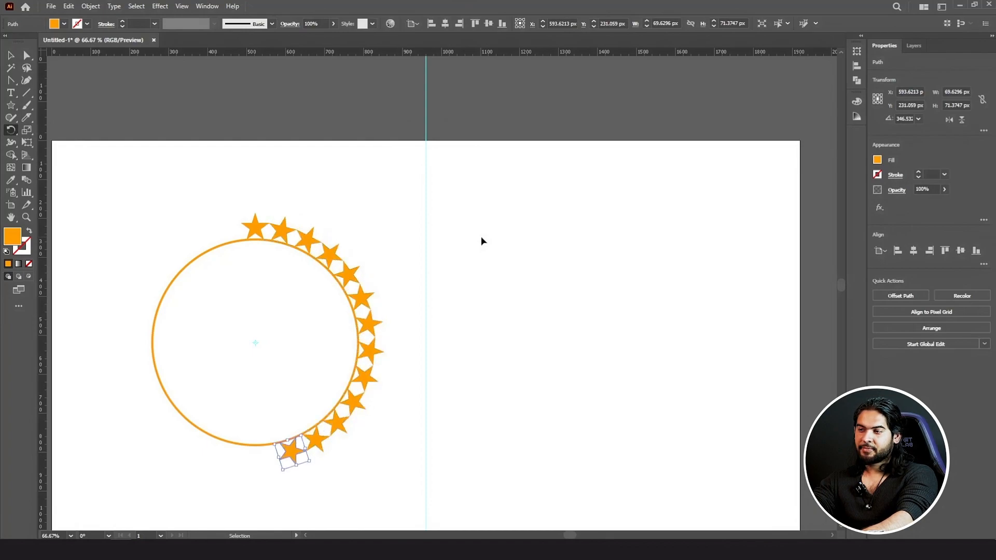
key(ctrl+d)
key(ctrl+d)
key(ctrl+d)
key(ctrl+d)
key(ctrl+d)
key(ctrl+d)
key(ctrl+d)
key(ctrl+d)
key(ctrl+d)
key(ctrl+d)
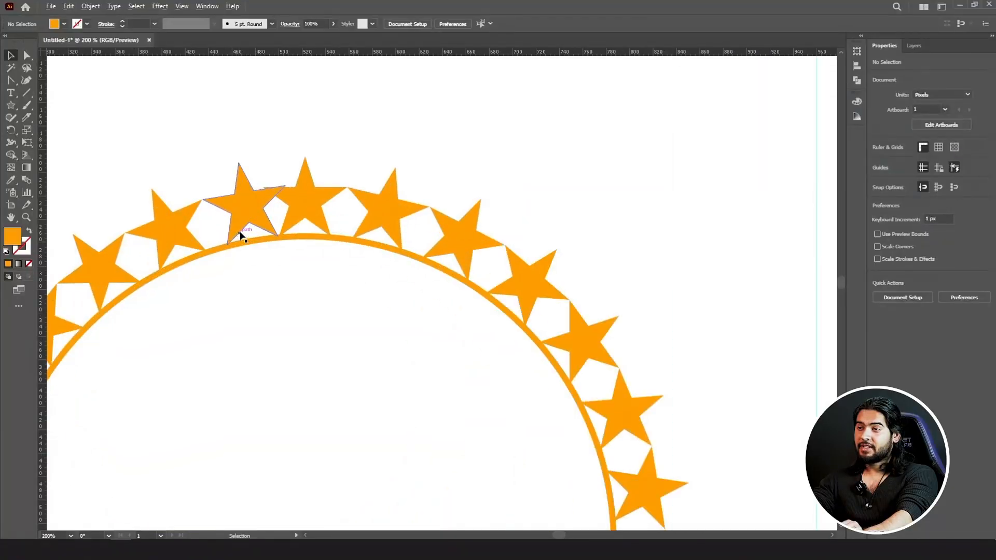
scroll(272, 207, up, 1)
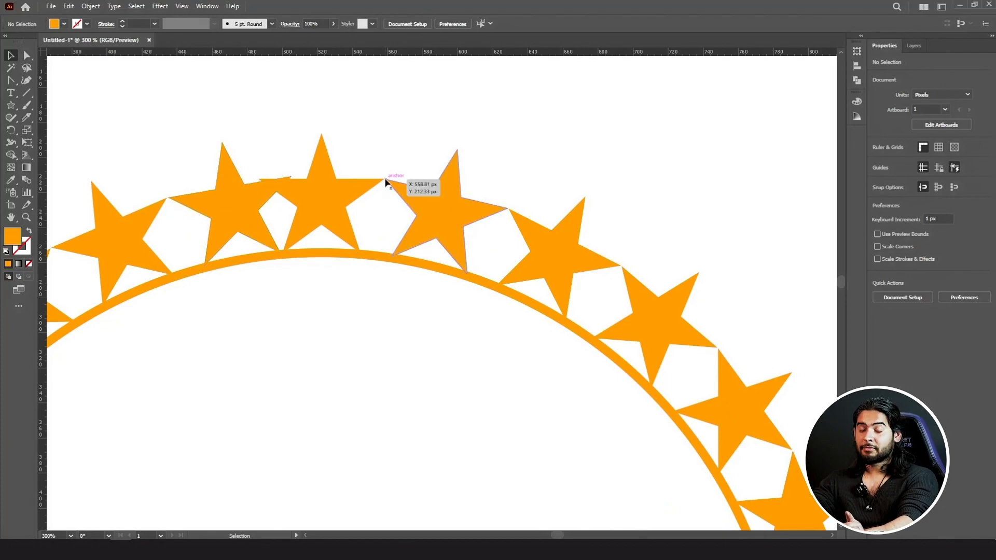
- Delete the circle and all its surrounding stars from the artboard
scroll(306, 178, down, 5)
drag(193, 178, 396, 382)
key(Delete)
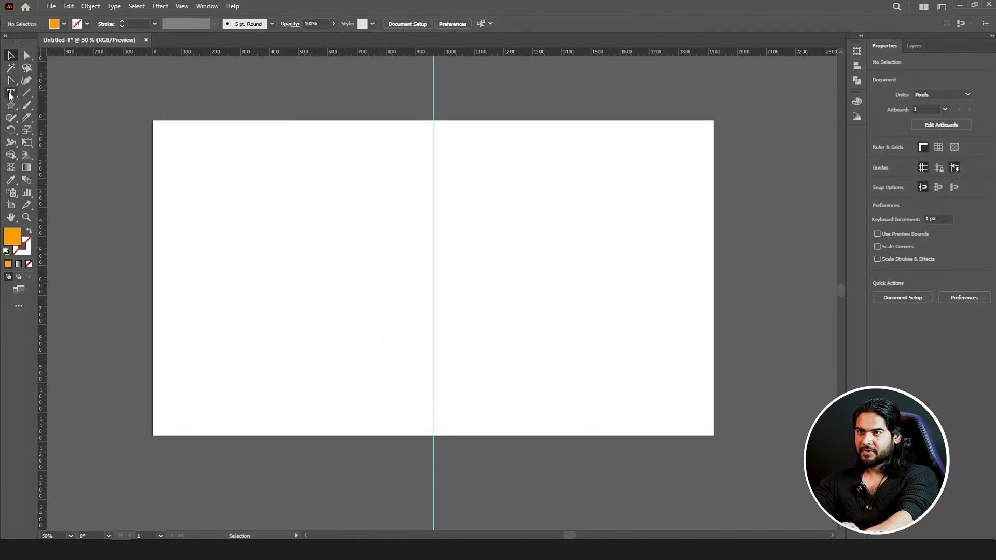
- Draw a circle about 670 px in diameter and place it in the left half of the artboard
drag(11, 105, 54, 130)
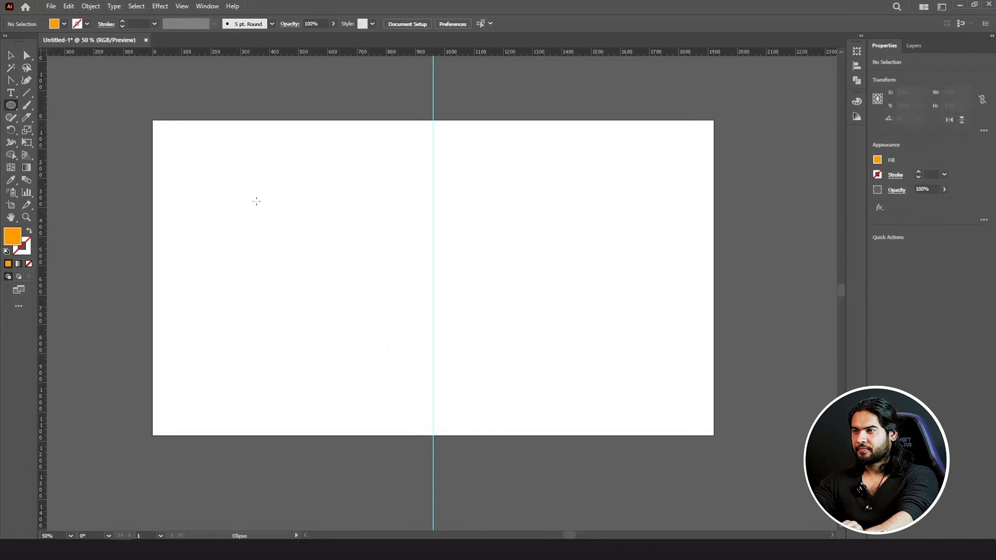
drag(241, 194, 340, 291)
click(13, 57)
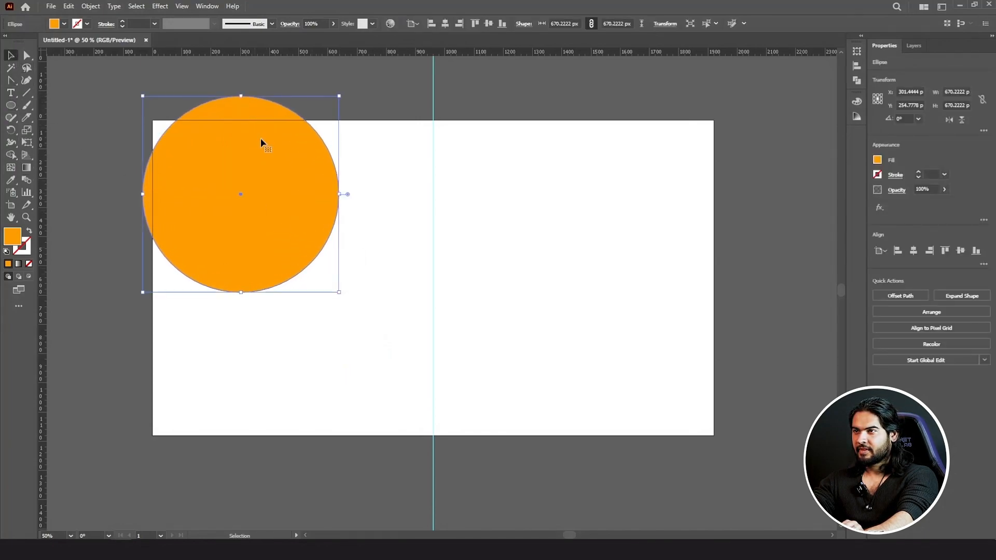
drag(277, 146, 328, 230)
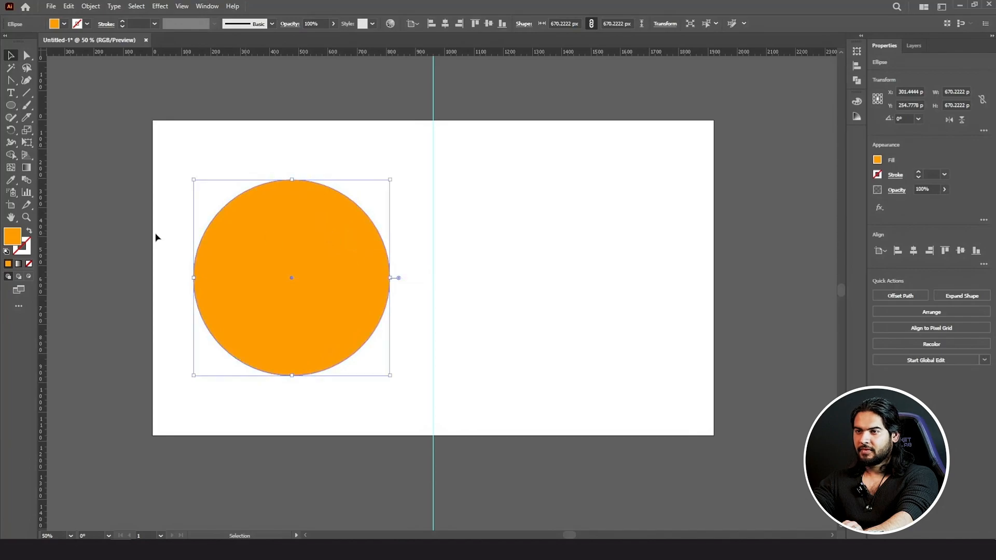
- Swap the circle's fill for an orange stroke and set the stroke weight to 14 pt
click(30, 232)
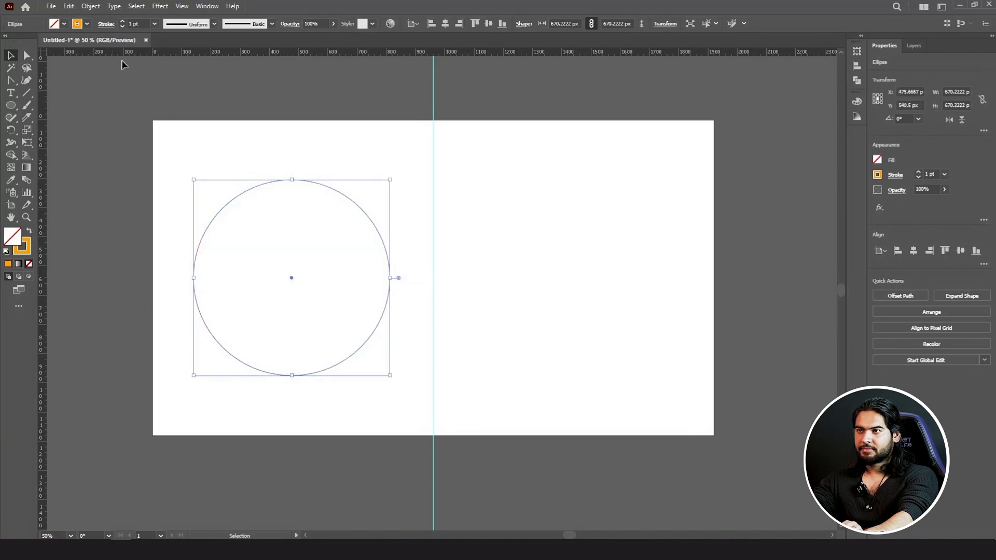
click(120, 22)
click(120, 23)
click(121, 22)
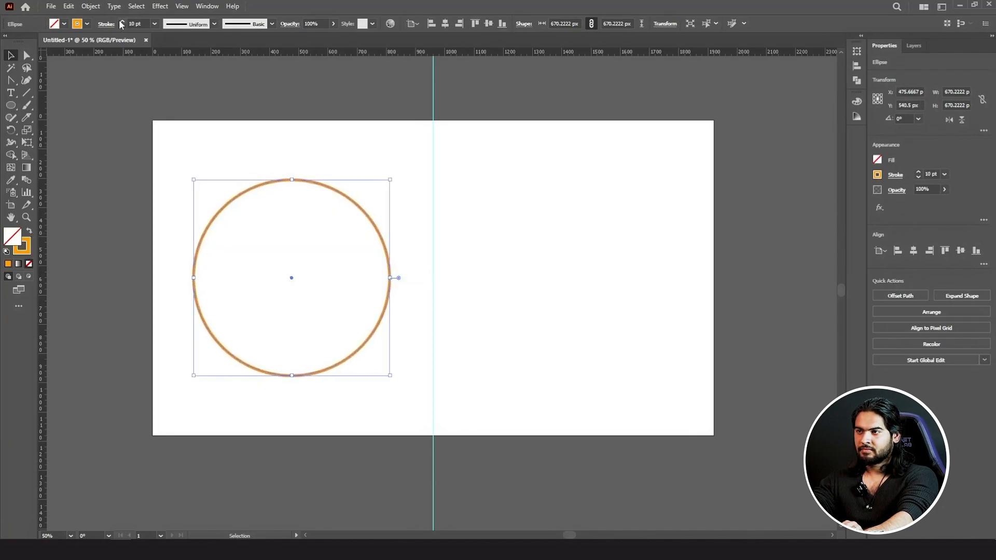
click(120, 23)
- Change the circle's stroke colour to red D30000
double_click(23, 247)
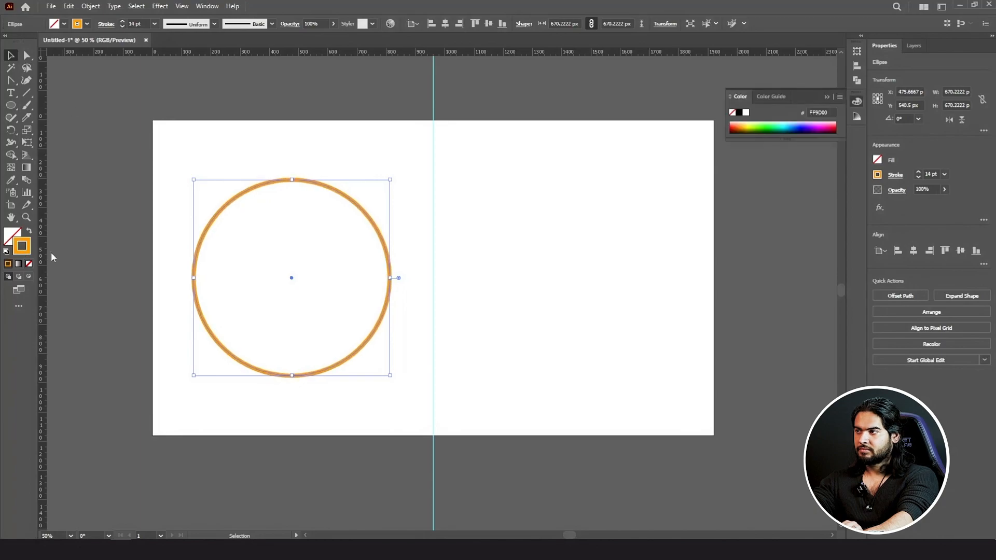
drag(678, 212, 677, 196)
drag(659, 237, 666, 240)
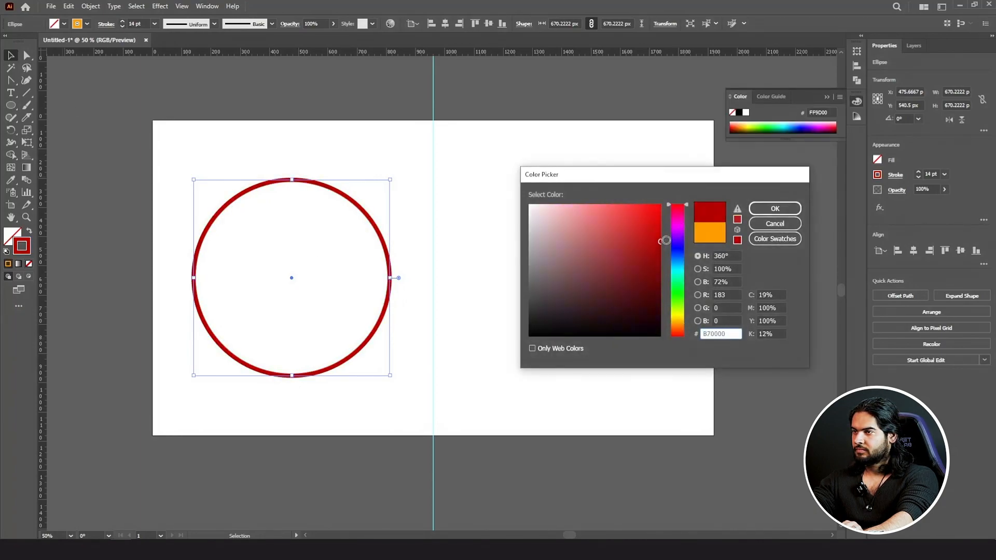
click(775, 208)
- Add the text 12 inside the circle, just below the top of its outline
key(ctrl+plus)
key(ctrl+plus)
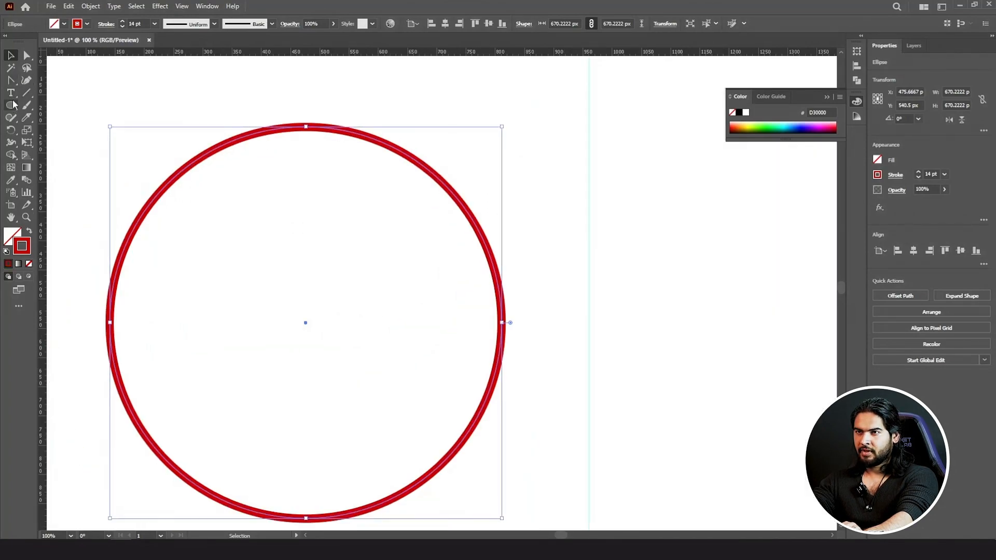
click(11, 94)
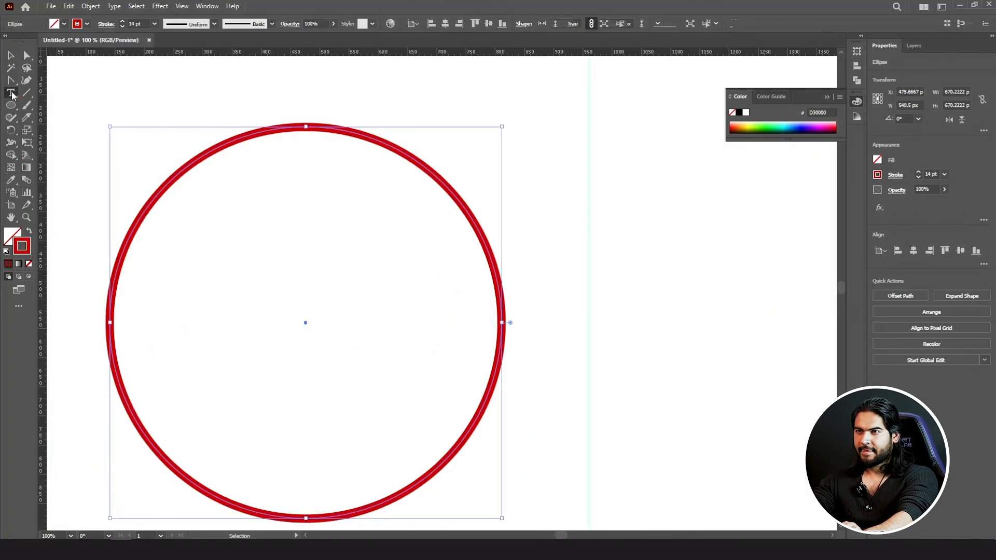
click(304, 161)
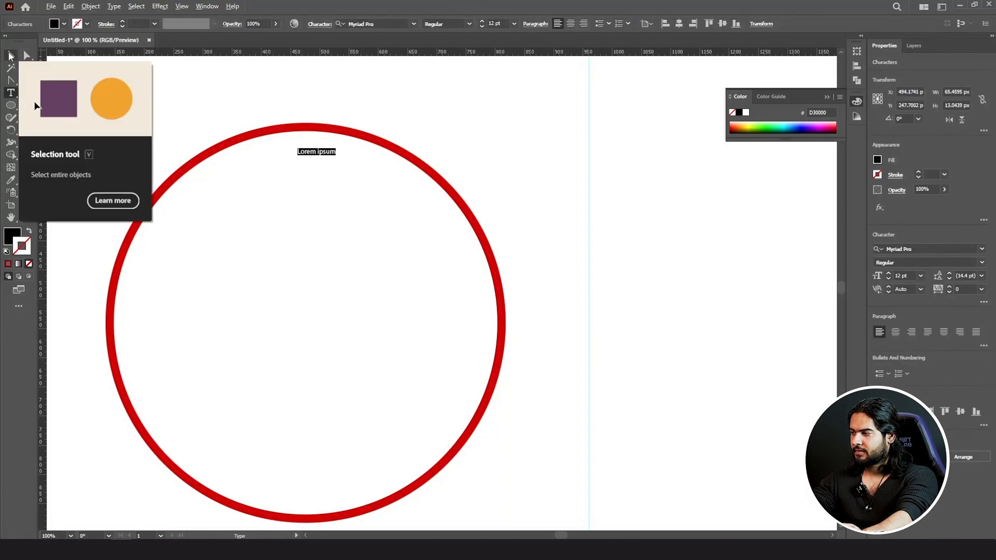
text(12)
click(11, 55)
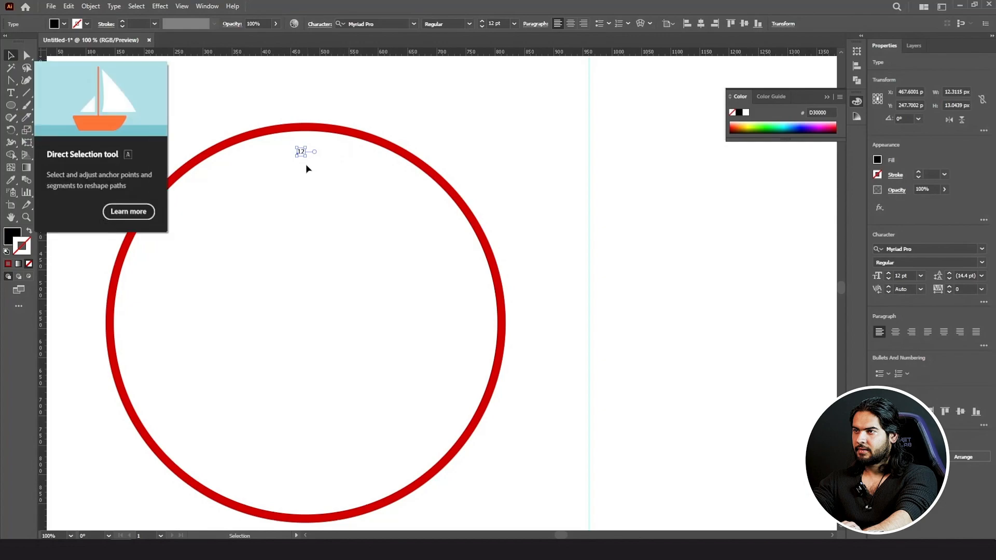
- Enlarge the 12 to about 55 pt and set its font to Niagara Solid
mouse_move(305, 157)
mouse_down()
mouse_move(322, 165)
mouse_move(333, 201)
mouse_move(318, 167)
mouse_move(311, 170)
mouse_up()
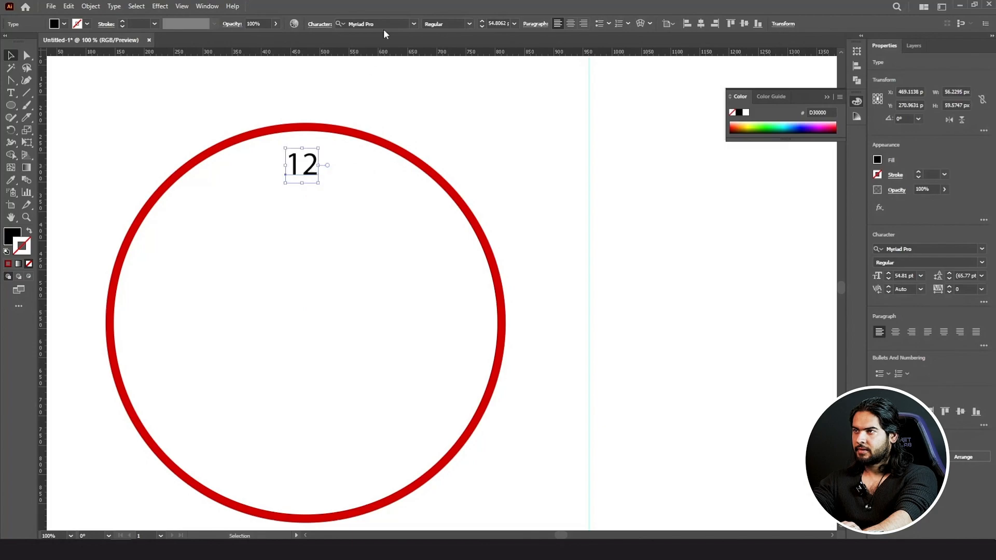
click(409, 25)
click(414, 24)
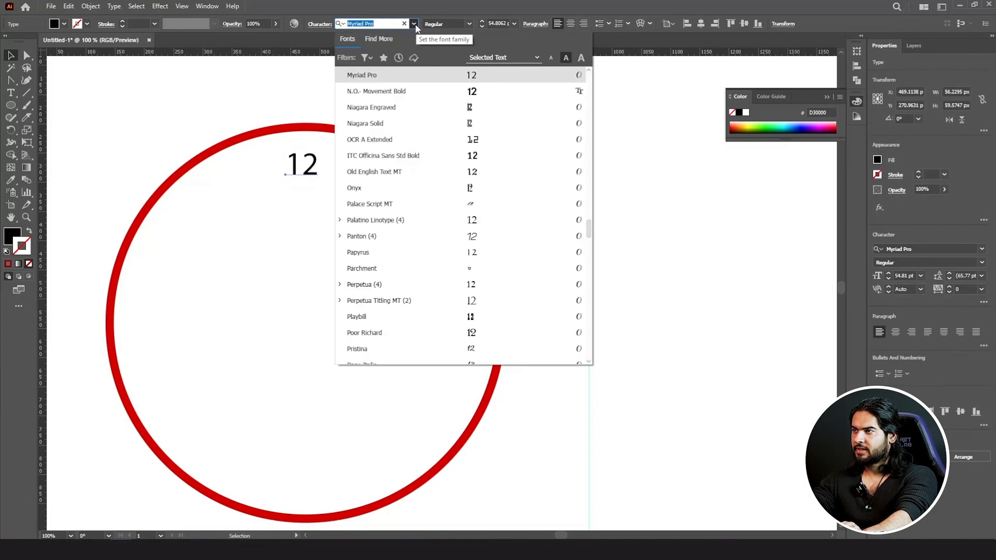
click(431, 123)
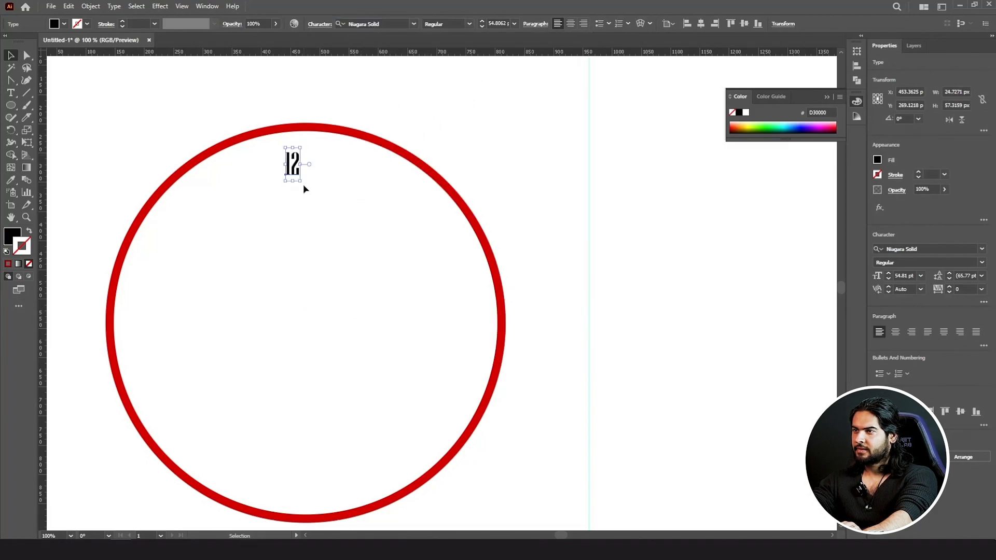
- Scale the 12 up further to about 98 pt
drag(303, 184, 324, 169)
key(ctrl+z)
mouse_move(315, 175)
mouse_down()
mouse_move(303, 174)
mouse_move(321, 180)
mouse_up()
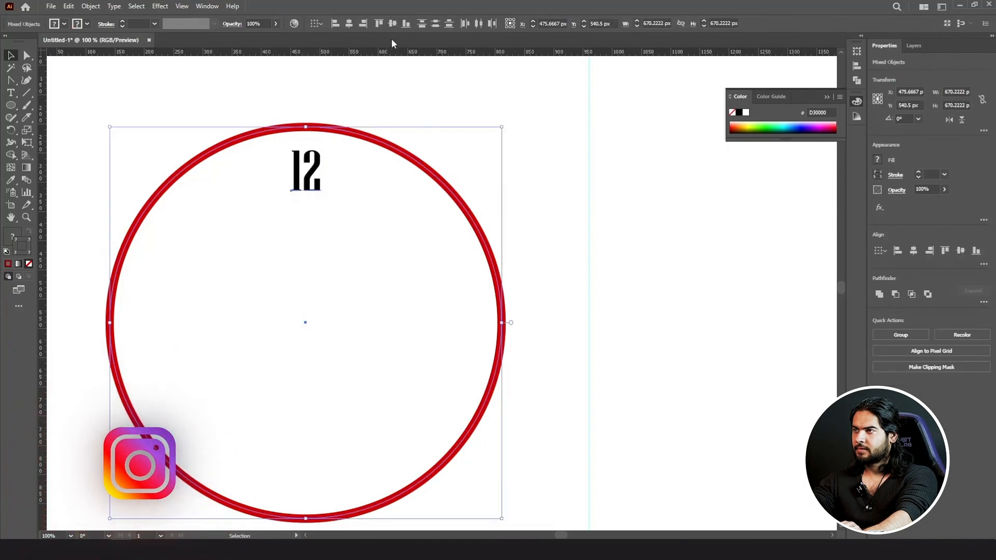
- Align the 12 horizontally with the circle's centre, and move it slightly down and to the left
click(351, 23)
click(341, 99)
click(306, 178)
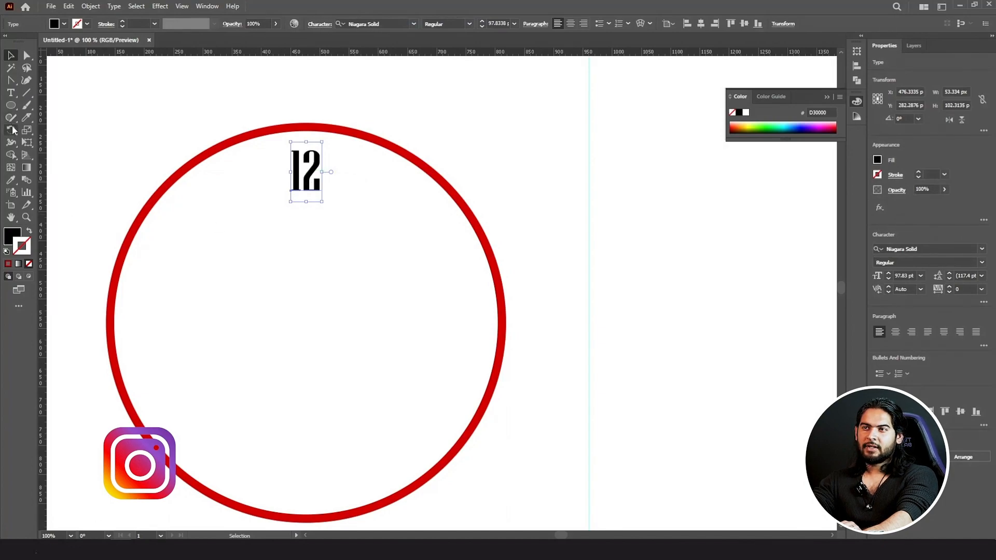
drag(313, 174, 308, 180)
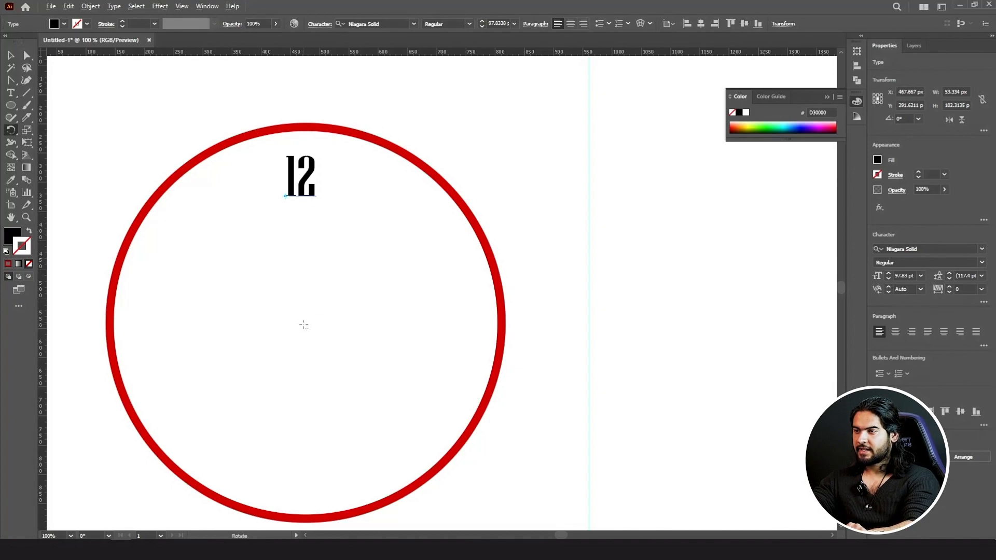
- Start rotating the 12 around the circle's centre, and work out the angle as 360 ÷ 12 in Calculator
alt+click(305, 322)
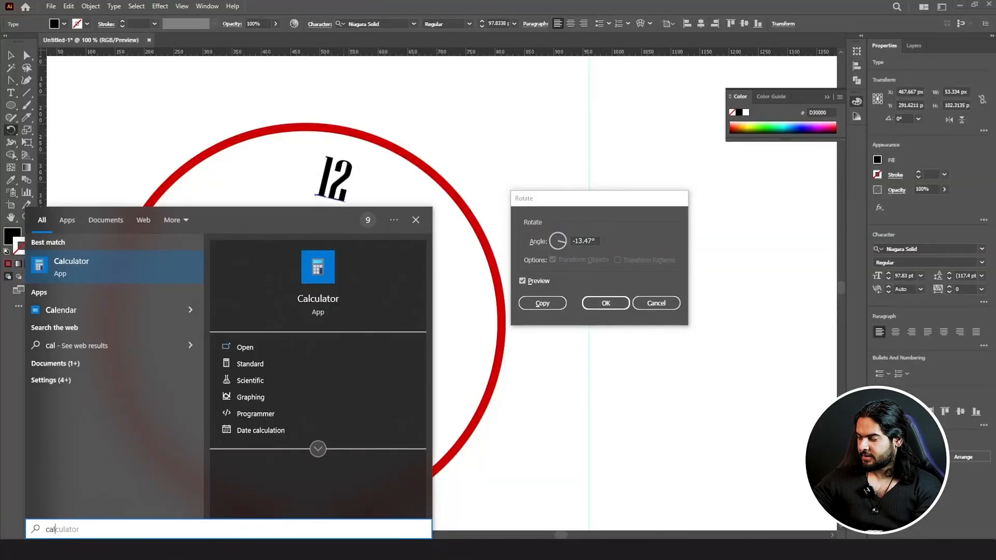
key(Return)
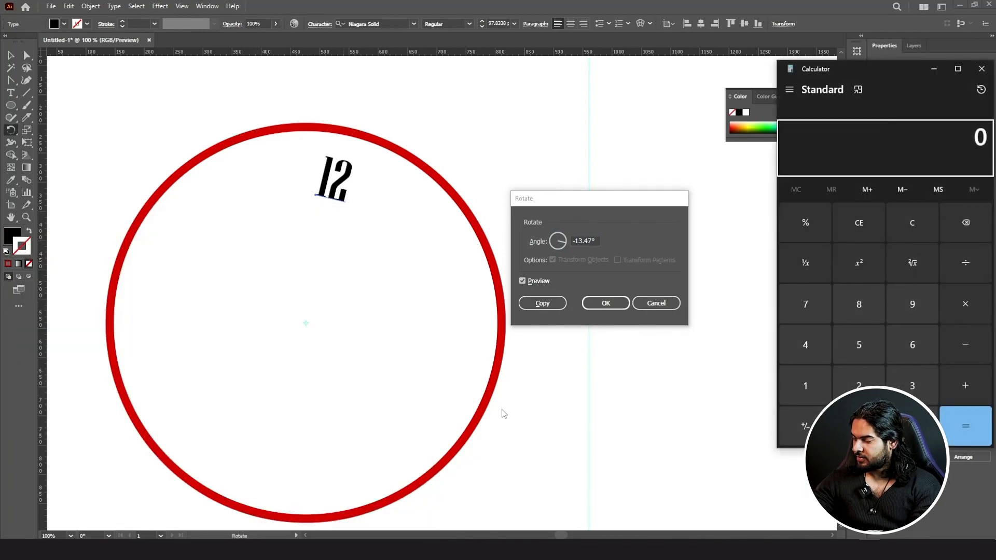
text(360)
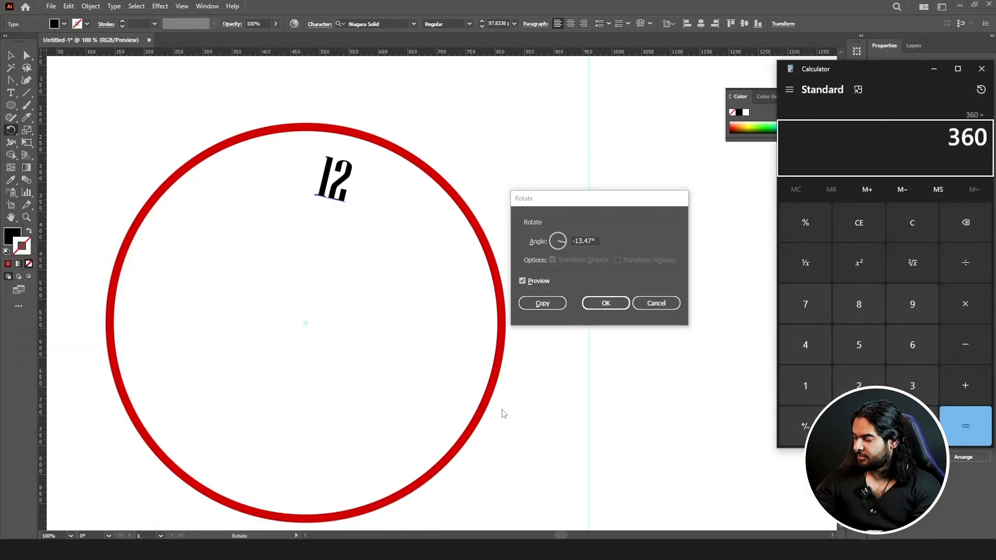
text(12)
key(Return)
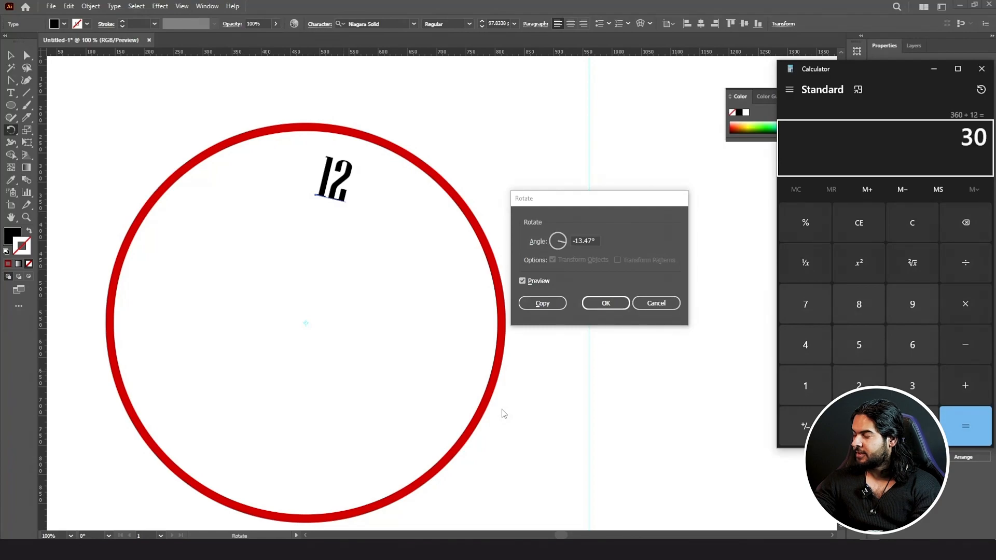
click(981, 69)
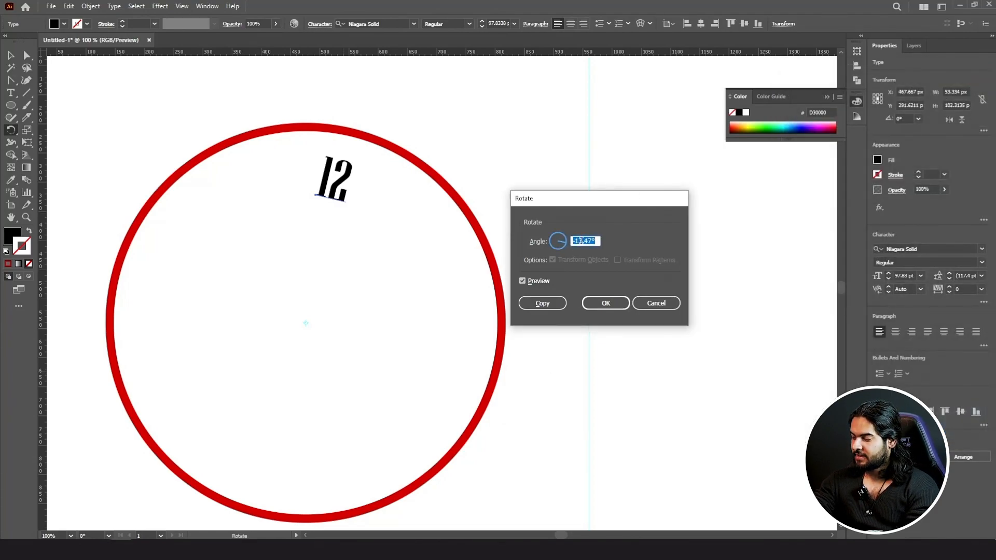
- Create a copy of the 12 rotated by -30° around the circle's centre
text(-)
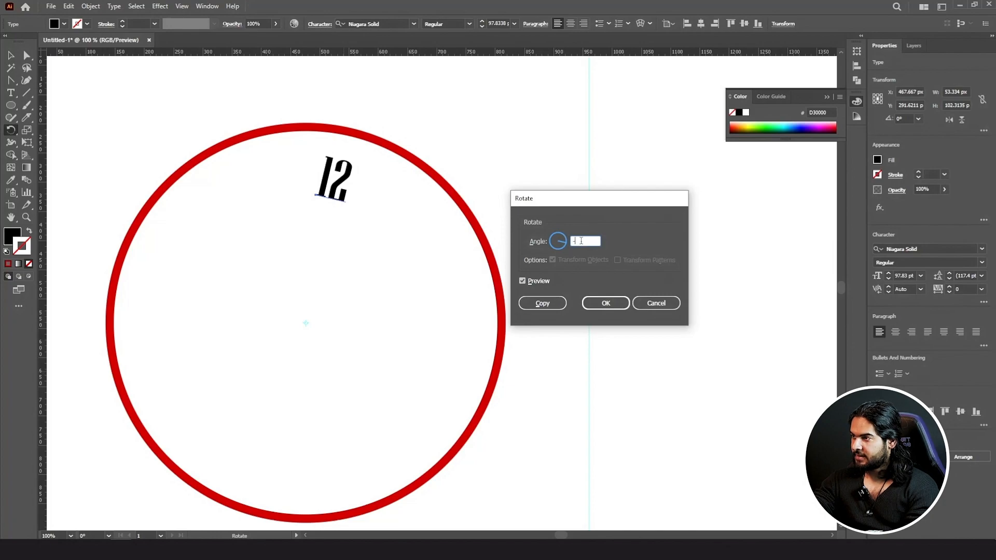
text(30)
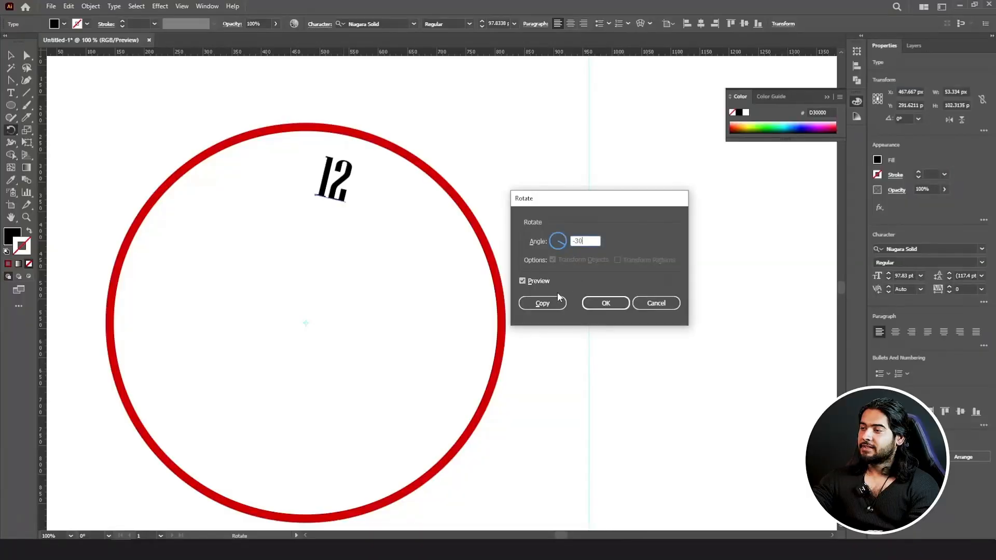
key(Tab)
click(546, 300)
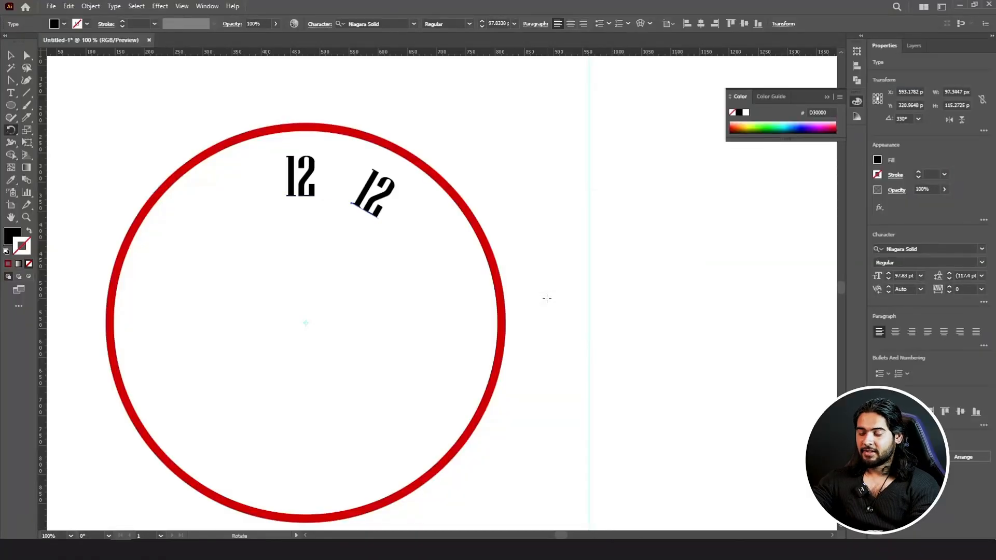
- Repeat the rotated copy ten times to place twelve numerals around the circle
key(ctrl+d)
key(ctrl+d)
key(ctrl+d)
key(ctrl+d)
key(ctrl+d)
key(ctrl+d)
key(ctrl+d)
key(ctrl+d)
key(ctrl+d)
key(ctrl+d)
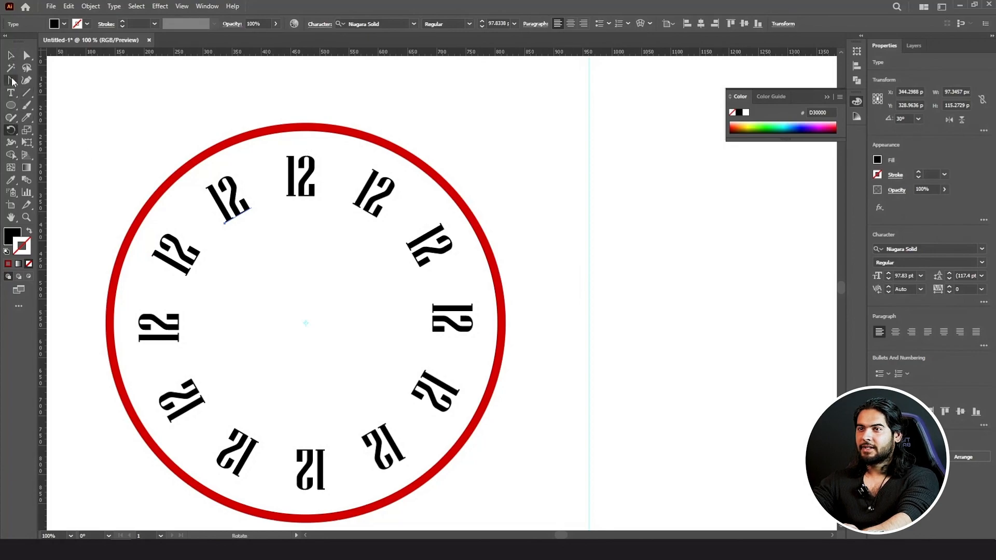
- Replace the first six copies clockwise from the top numeral with 1, 2, 3, 4, 5 and 6
click(375, 197)
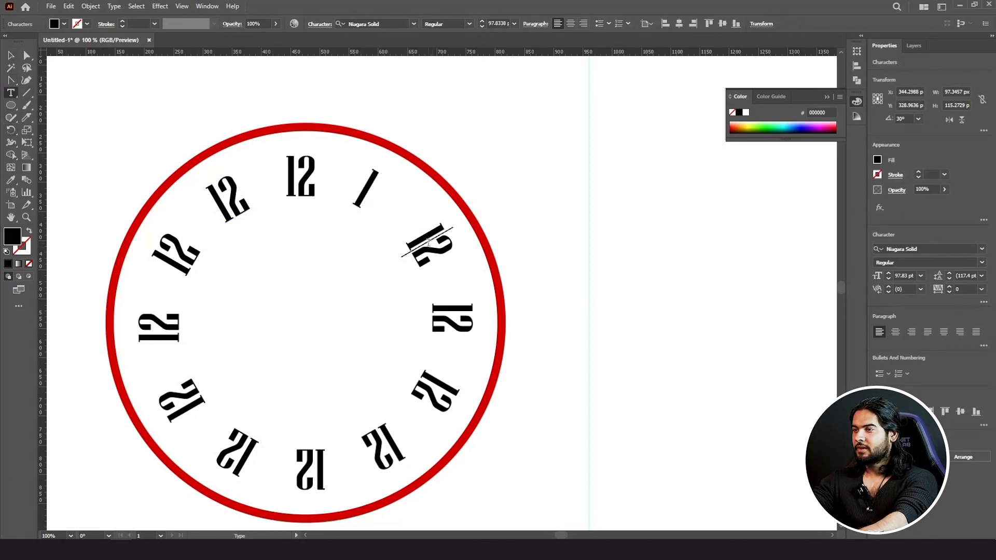
double_click(428, 242)
text(2)
double_click(452, 317)
text(3)
double_click(435, 392)
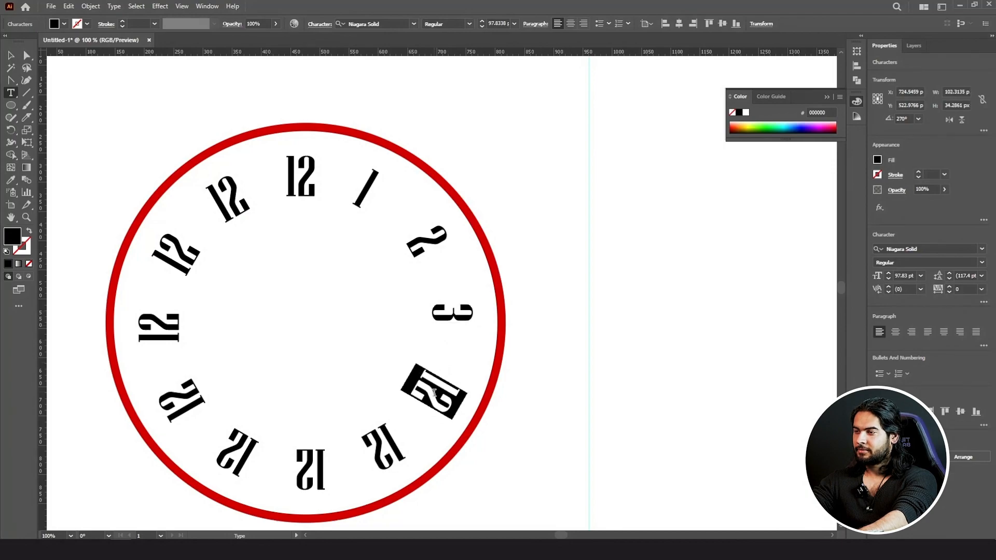
text(4)
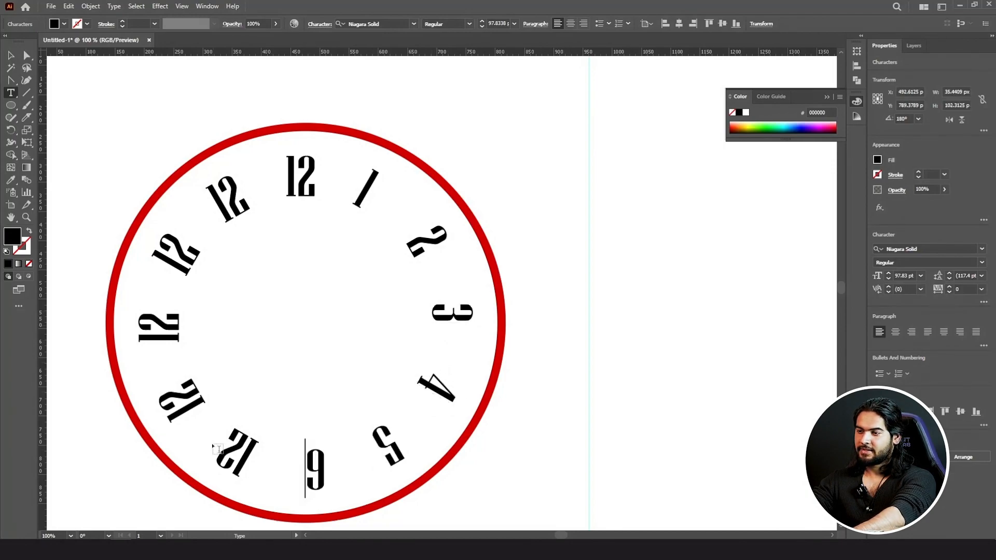
click(214, 445)
key(ctrl+z)
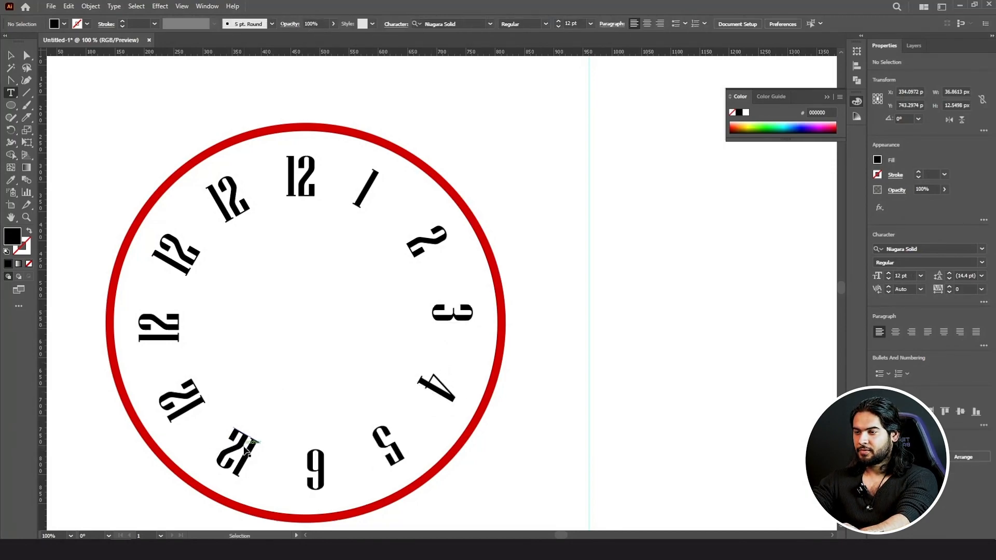
- Replace the next copies clockwise with 7, 8, 9 and 10, and enter 1 in the copy at the 11 o'clock position
double_click(242, 445)
text(7)
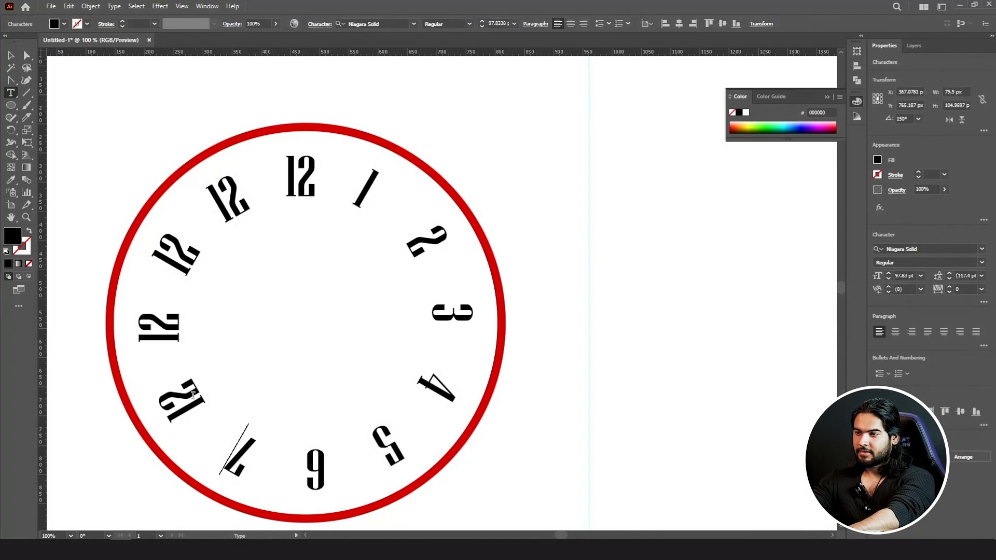
double_click(180, 241)
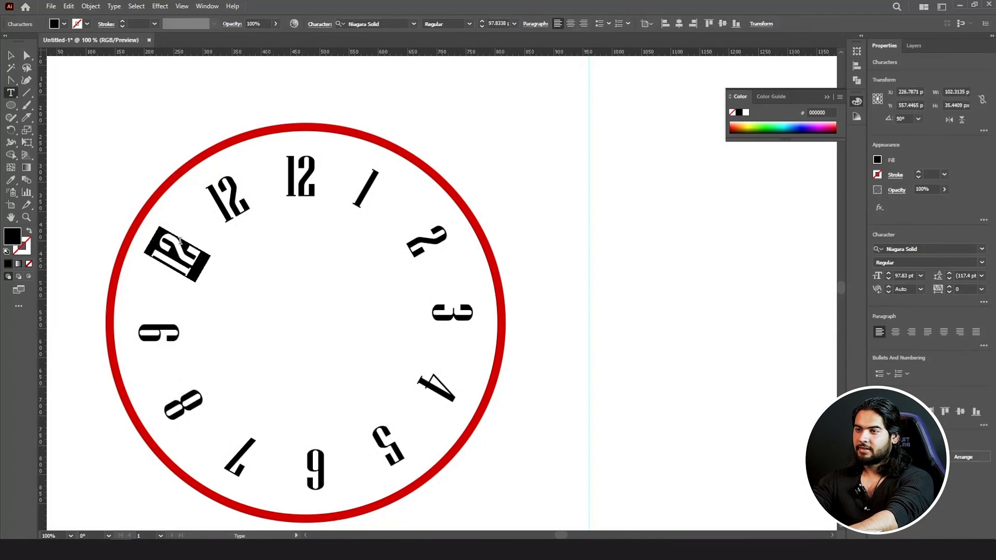
text(1)
double_click(239, 192)
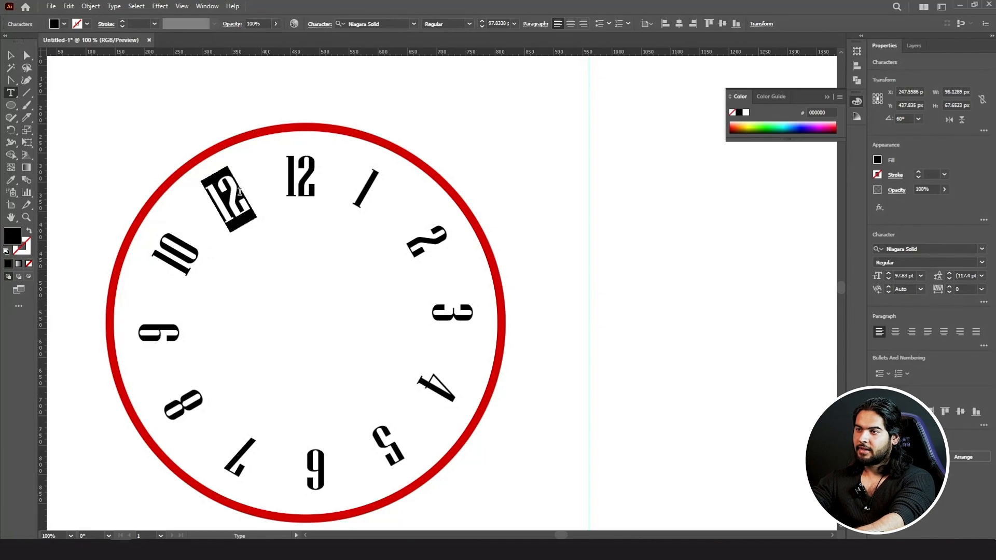
text(1)
click(10, 55)
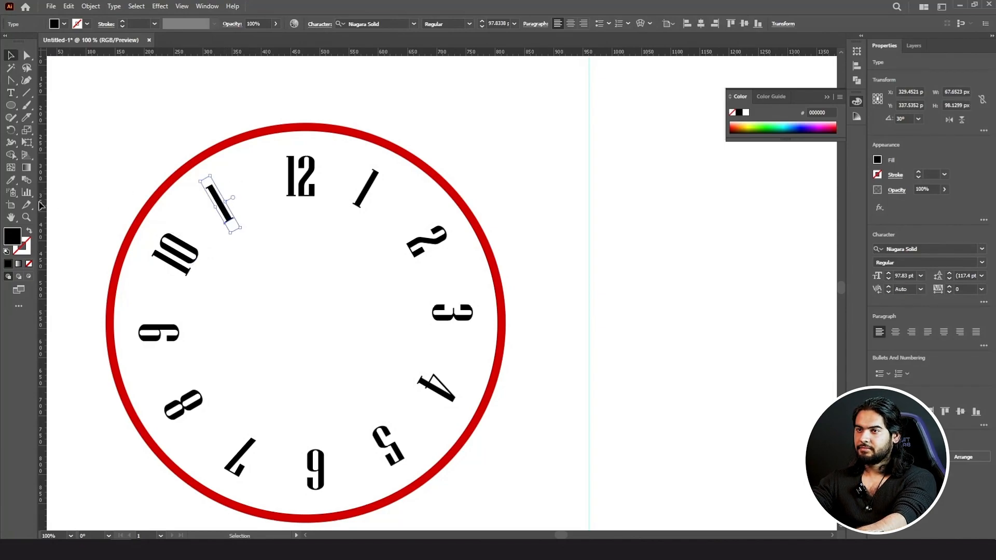
- Complete the numeral at the 11 o'clock position as 11
click(224, 197)
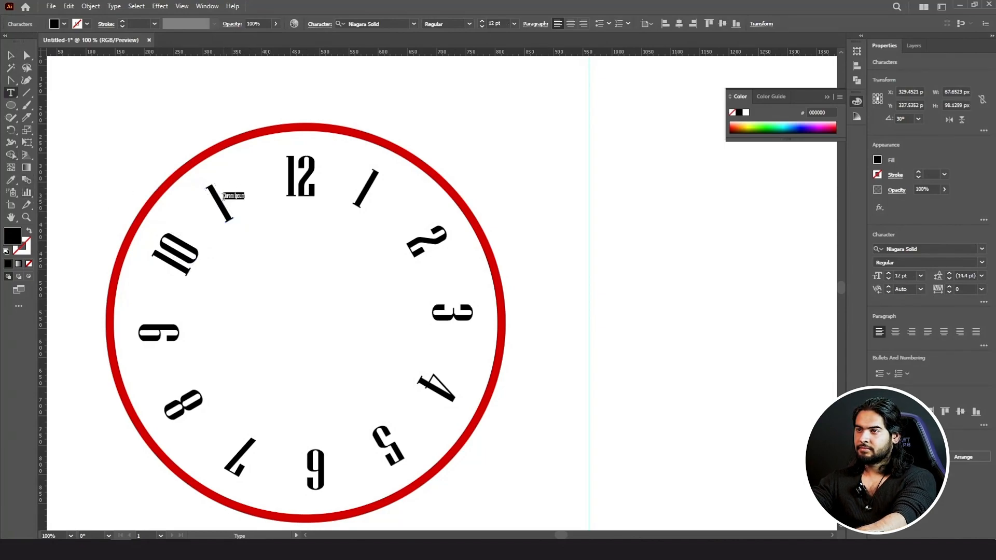
key(ctrl+z)
double_click(223, 204)
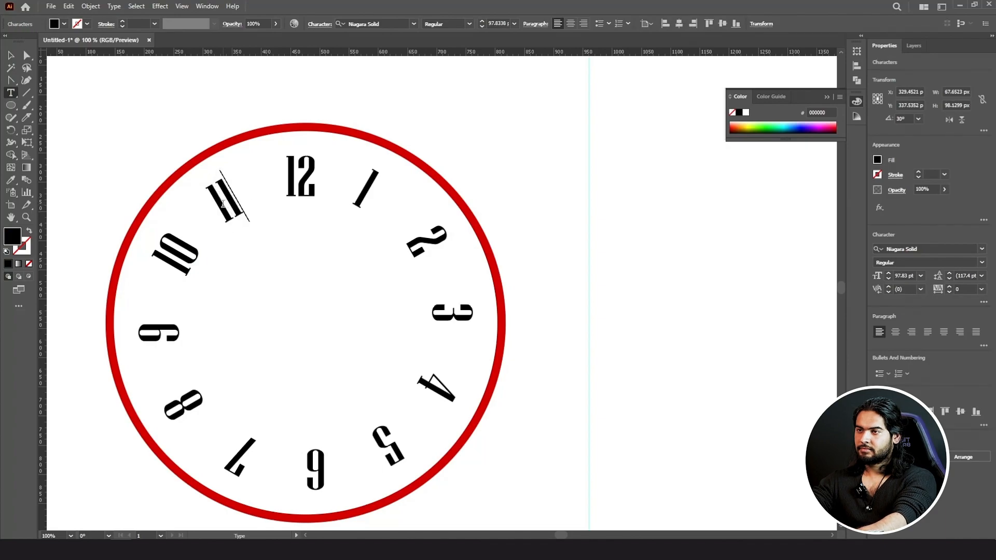
click(15, 62)
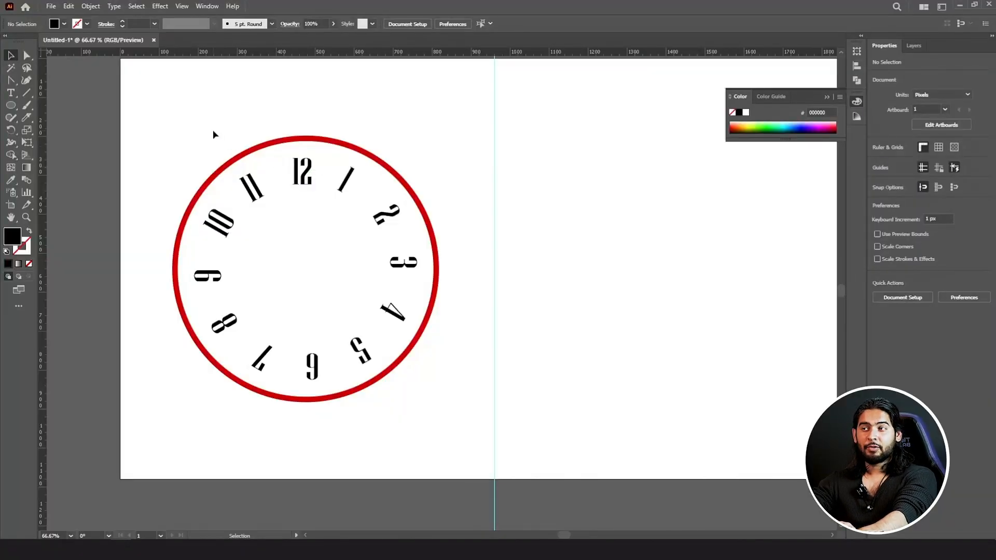
- Draw an upright black rectangle about 18 px wide and 250 px high in the middle of the clock face
key(ctrl+plus)
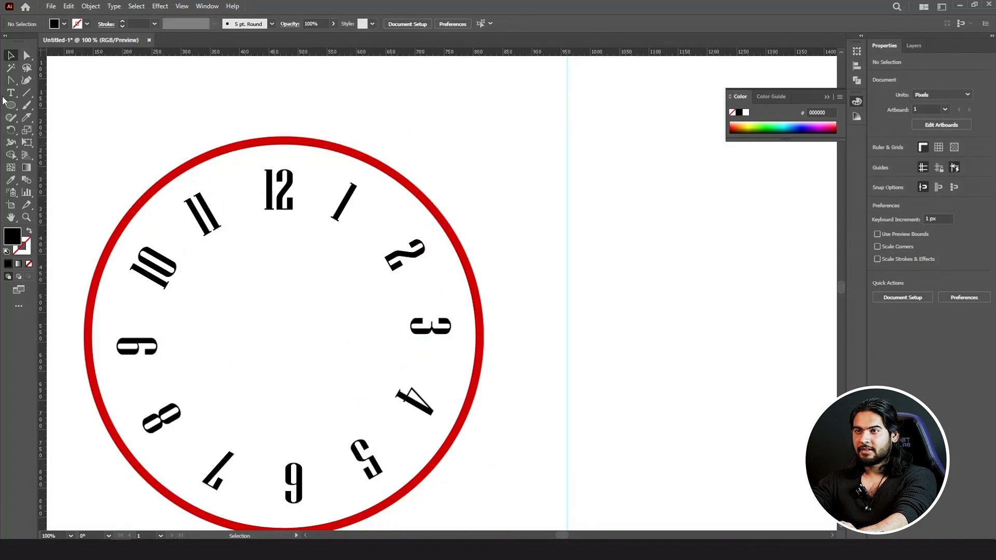
drag(11, 105, 119, 104)
drag(275, 246, 284, 390)
key(ctrl+plus)
- Shape the rectangle into a hand tapering to a point at its upper end, just below the 12 and about 232 px high
click(29, 60)
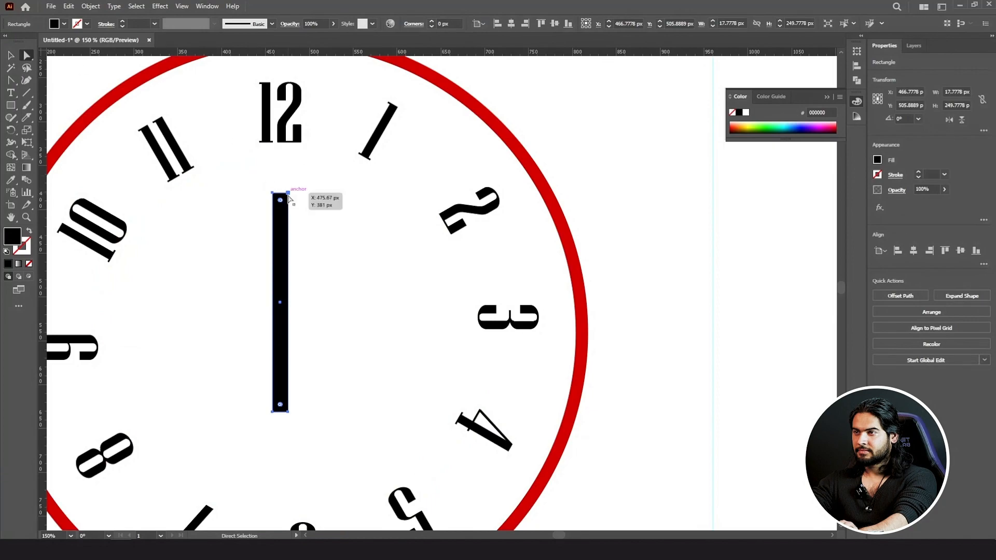
drag(288, 194, 277, 193)
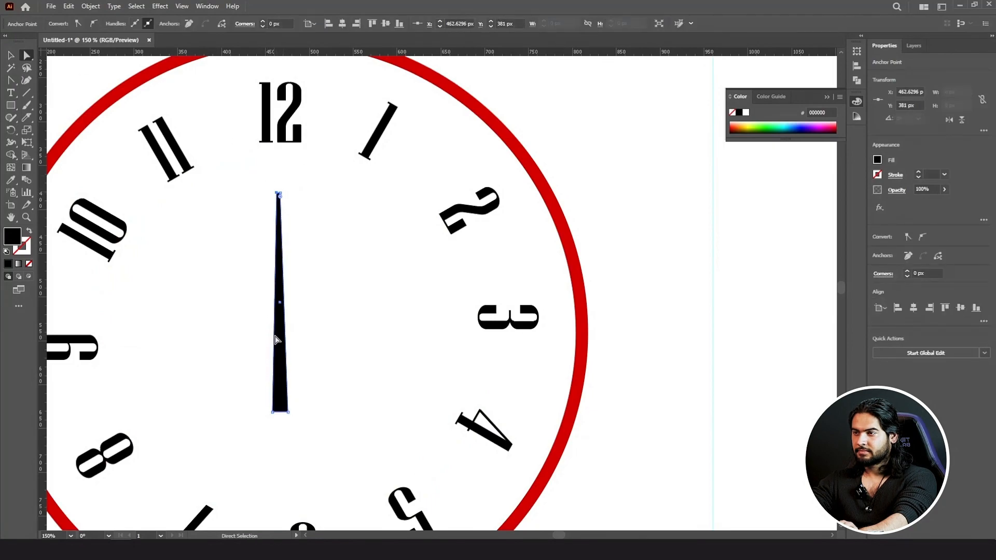
drag(275, 340, 281, 301)
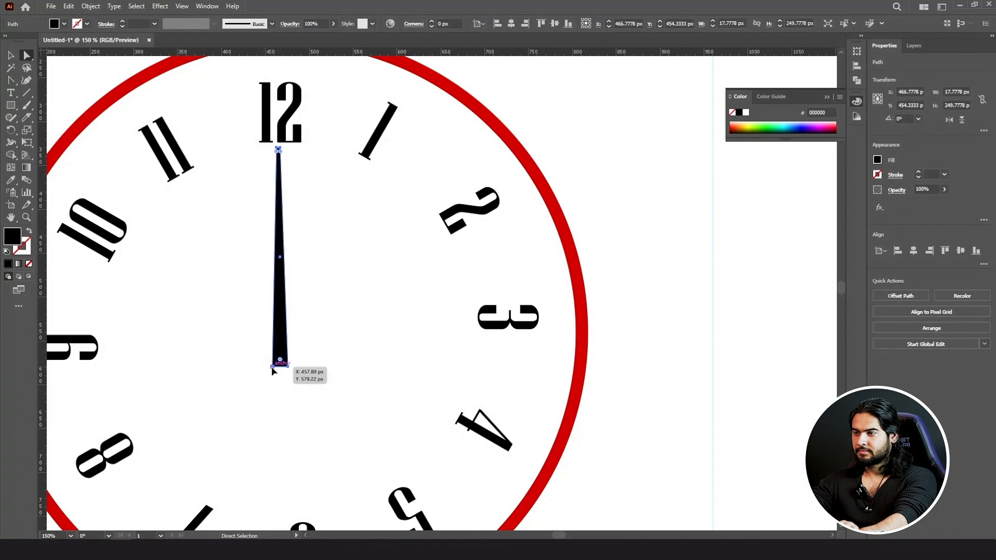
drag(288, 366, 288, 355)
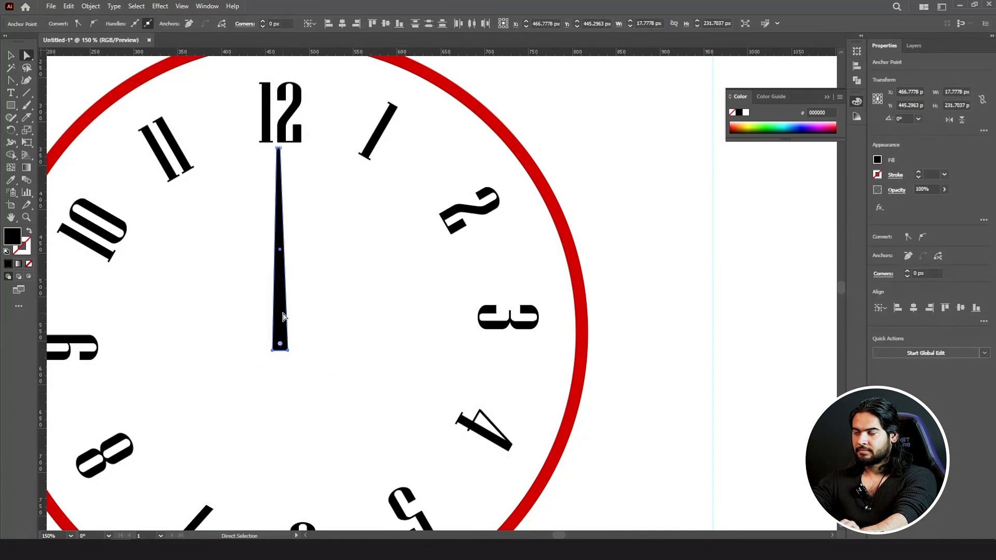
- Duplicate the clock hand, shorten the copy to about 178 px high and place it over the original
click(282, 307)
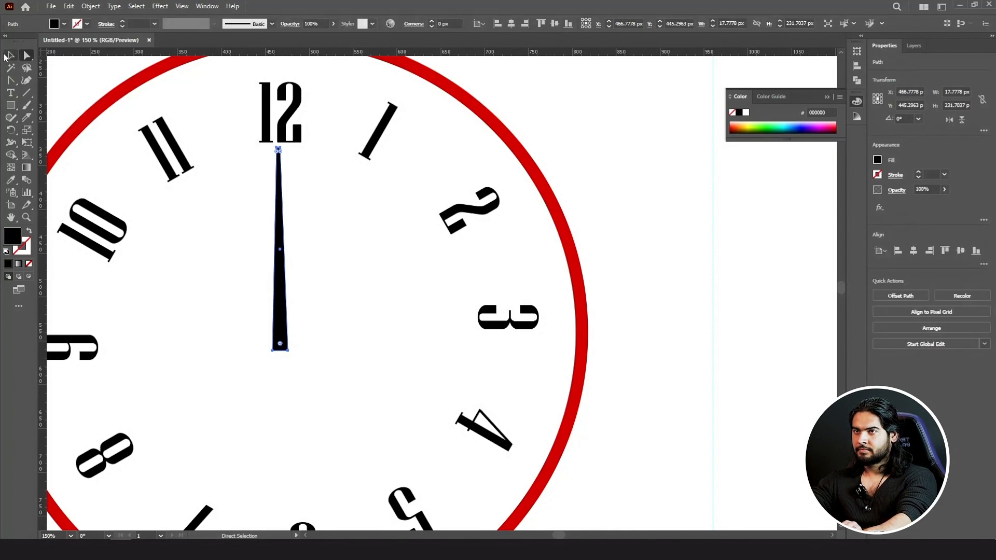
click(9, 56)
drag(283, 310, 293, 310)
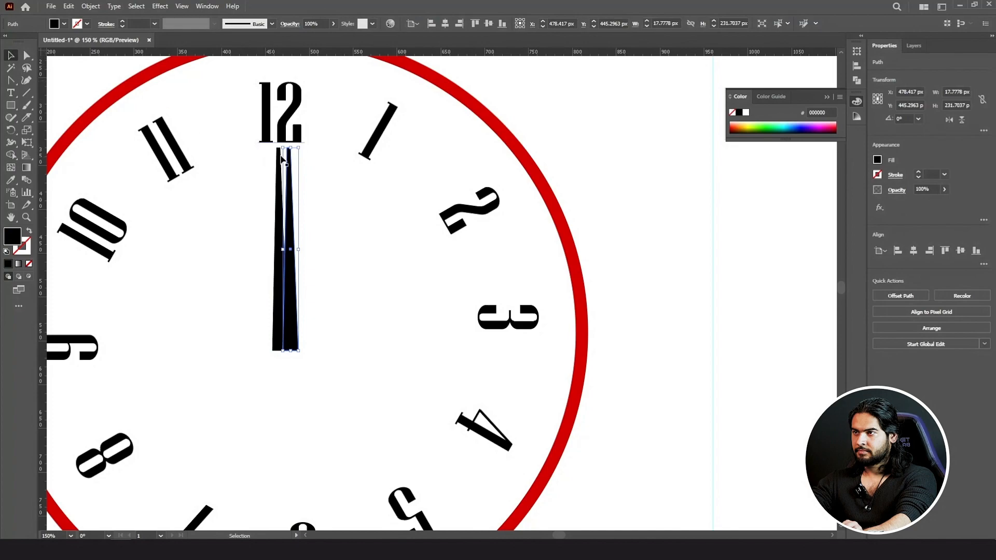
drag(293, 149, 291, 196)
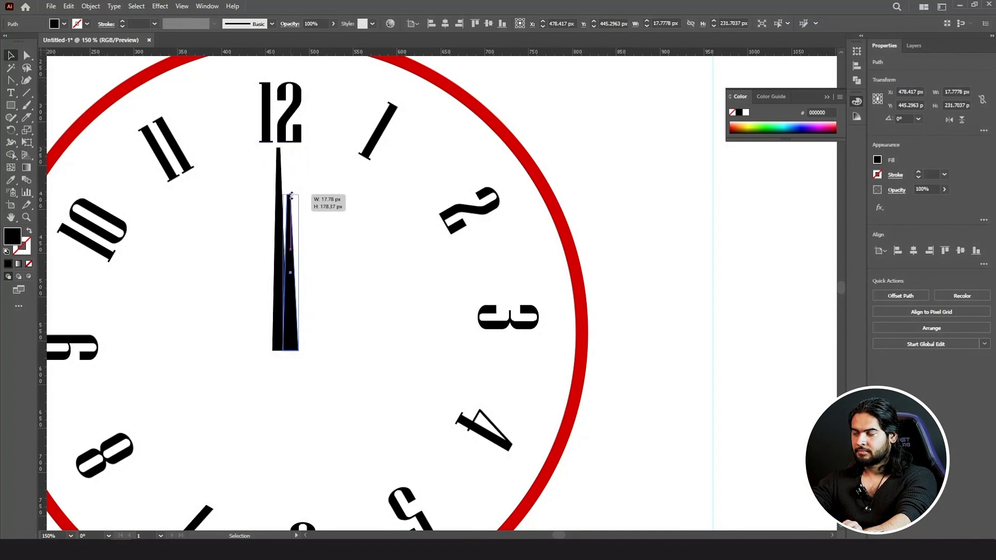
drag(287, 310, 278, 311)
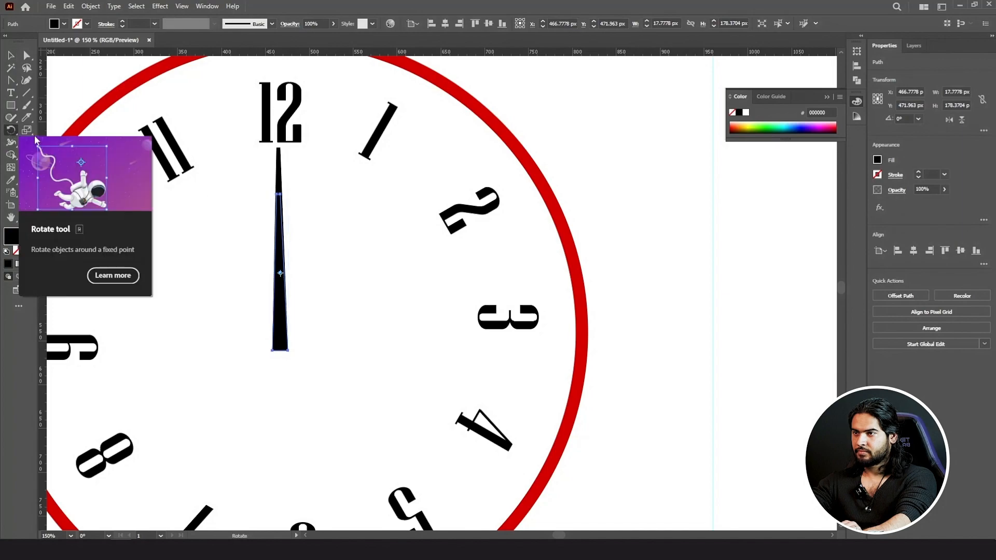
- Rotate the short hand towards the 2 and the long hand towards the 5 around a pivot near their wide ends
click(11, 130)
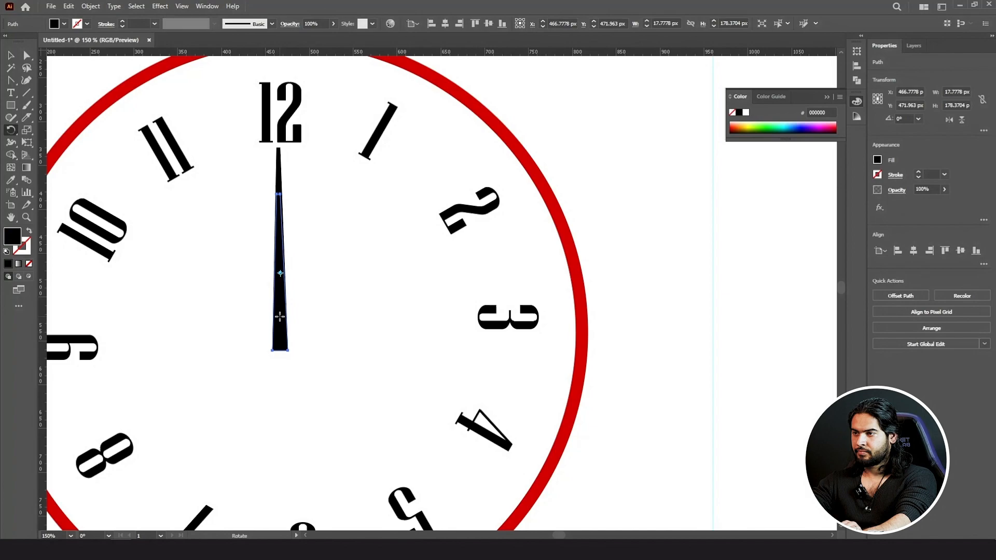
drag(279, 210, 366, 269)
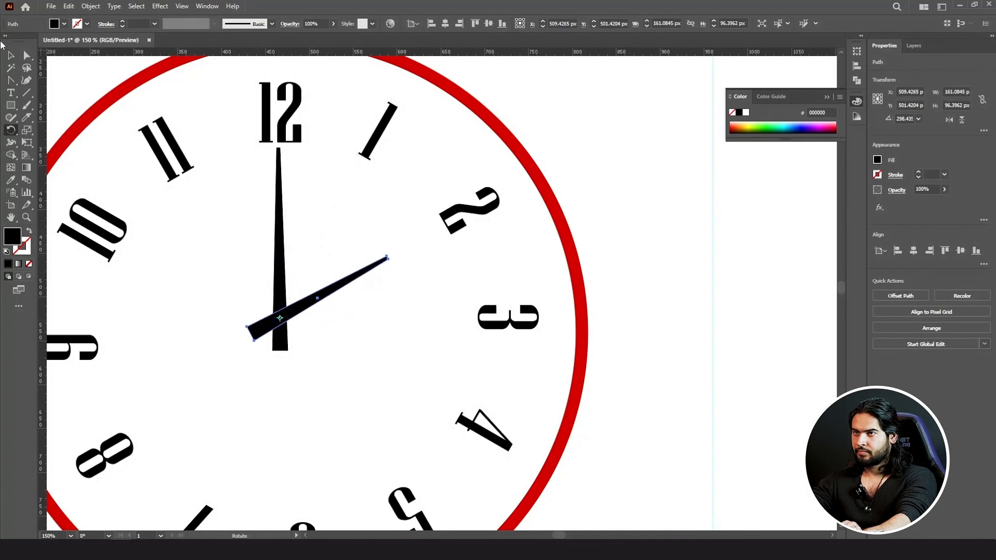
click(278, 230)
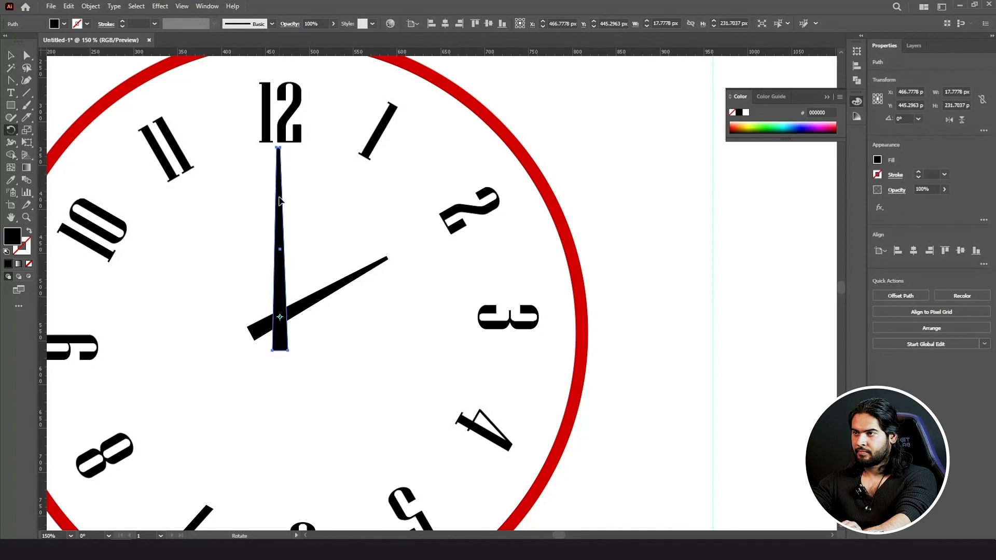
drag(279, 201, 392, 466)
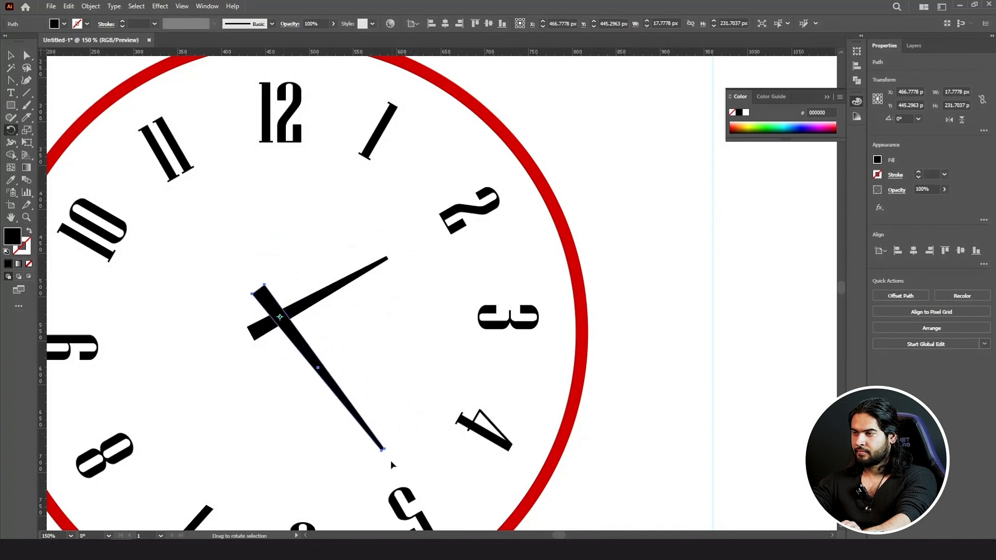
scroll(354, 347, down, 3)
click(11, 56)
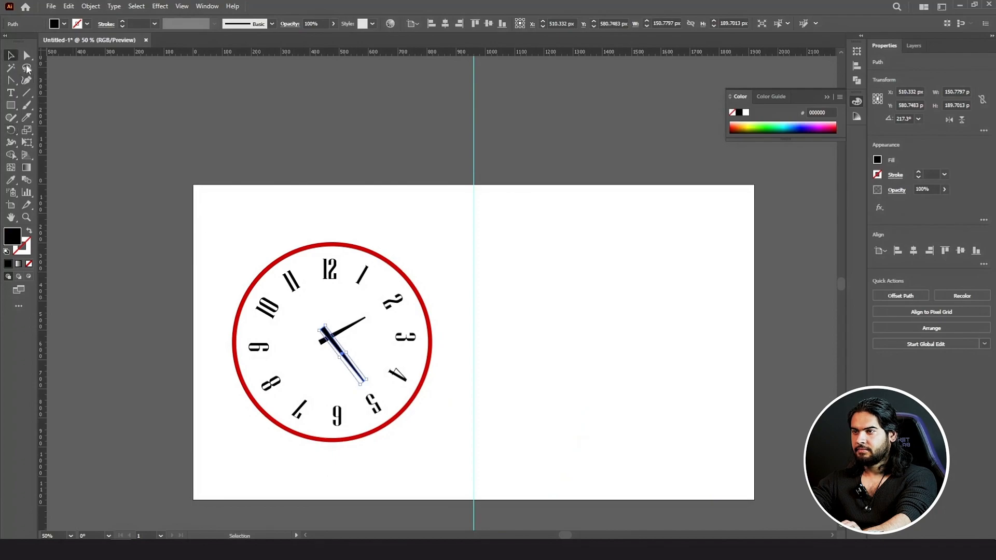
click(179, 200)
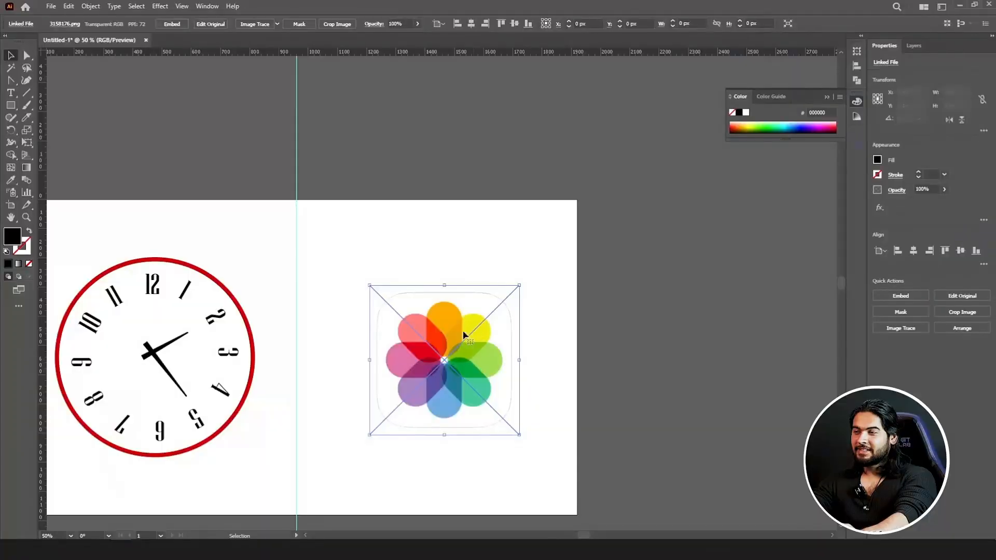
- Move the linked flower icon image off the artboard, placing it beside the artboard's right edge
click(528, 350)
scroll(522, 363, up, 2)
drag(345, 320, 346, 255)
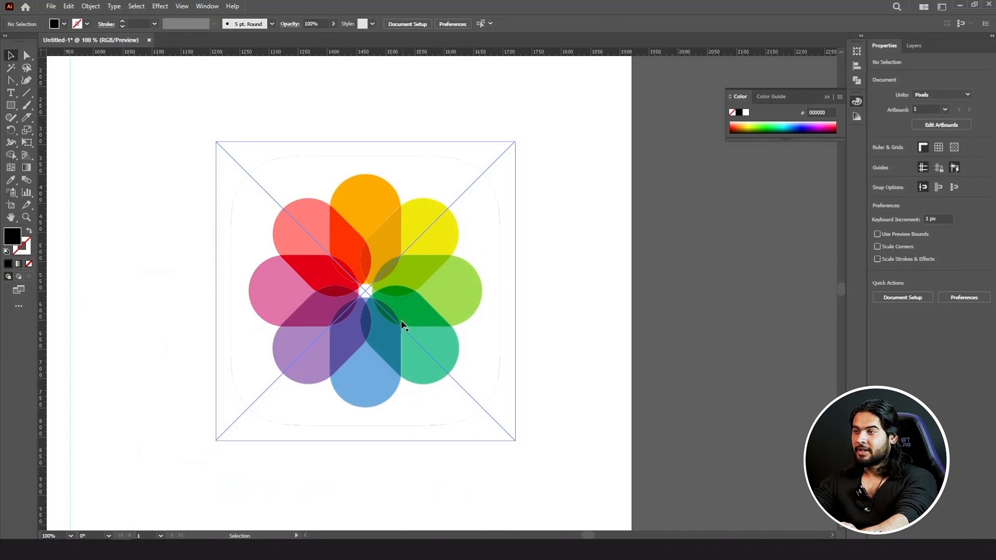
drag(366, 309, 776, 333)
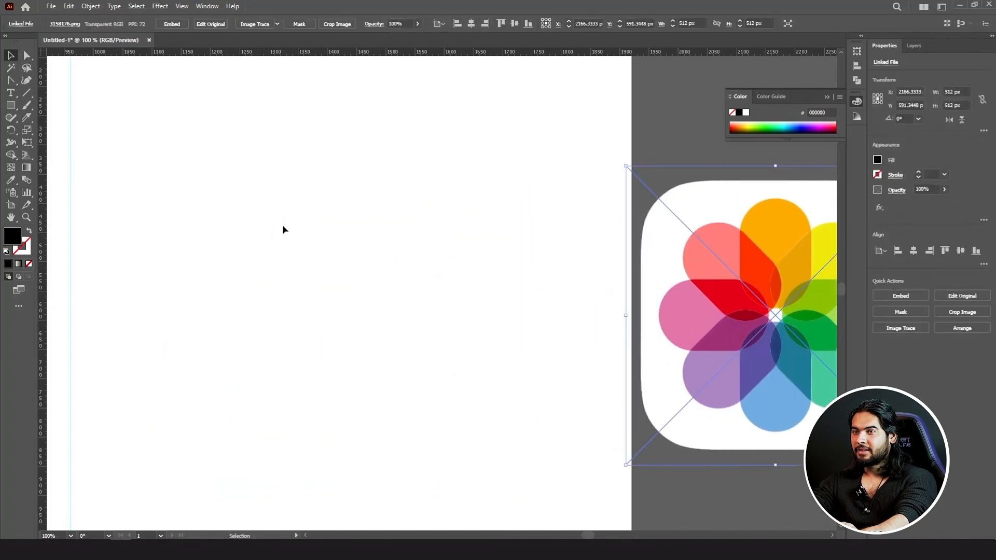
- Draw a rectangle about 124 by 189 px over the reference icon's orange petal and move it onto the artboard
drag(282, 227, 200, 229)
click(15, 109)
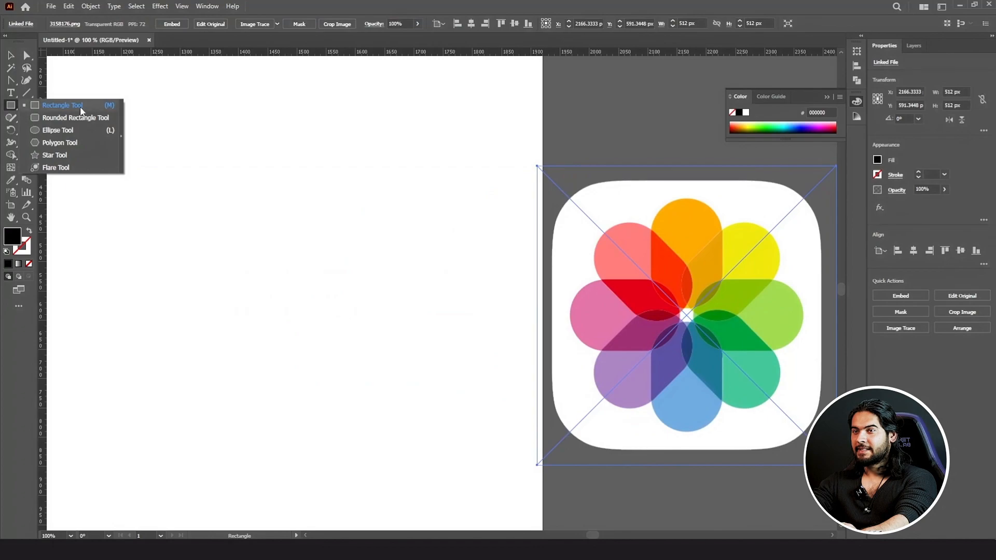
click(95, 106)
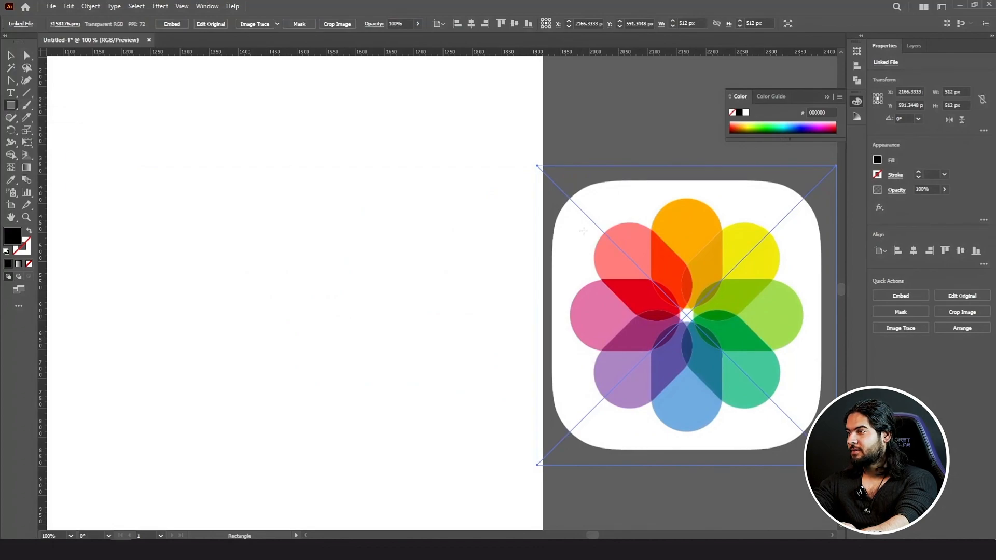
drag(650, 199, 722, 276)
mouse_move(722, 295)
mouse_down()
mouse_move(721, 280)
mouse_move(722, 309)
mouse_up()
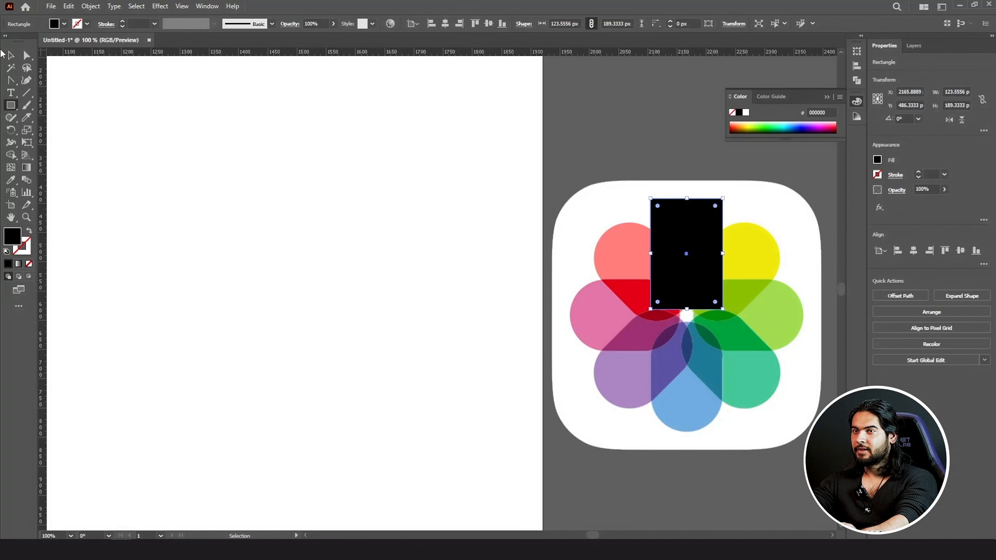
click(11, 56)
drag(701, 229, 399, 257)
- Round the rectangle's corners fully to about 62 px and fill it with orange FFAC00 sampled from the reference petal
click(26, 55)
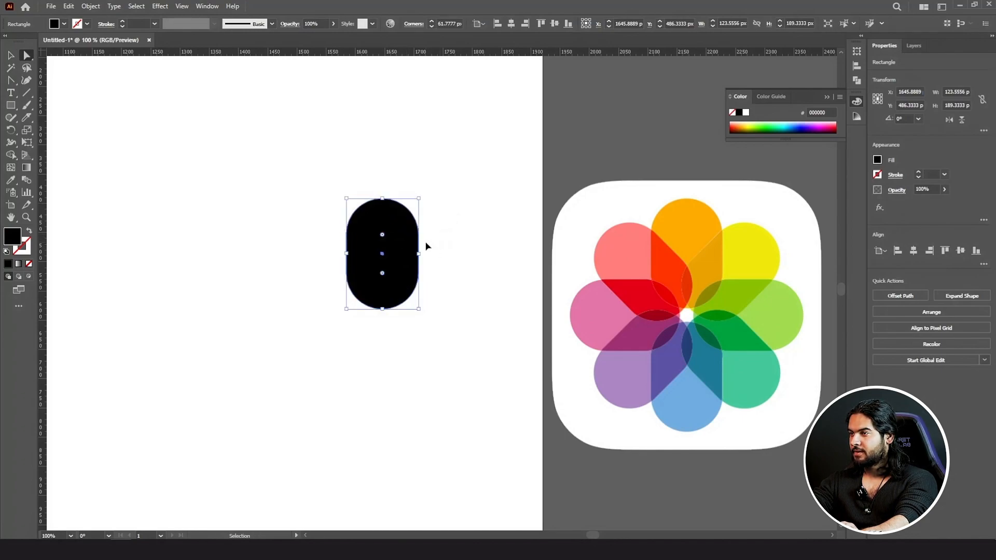
click(11, 55)
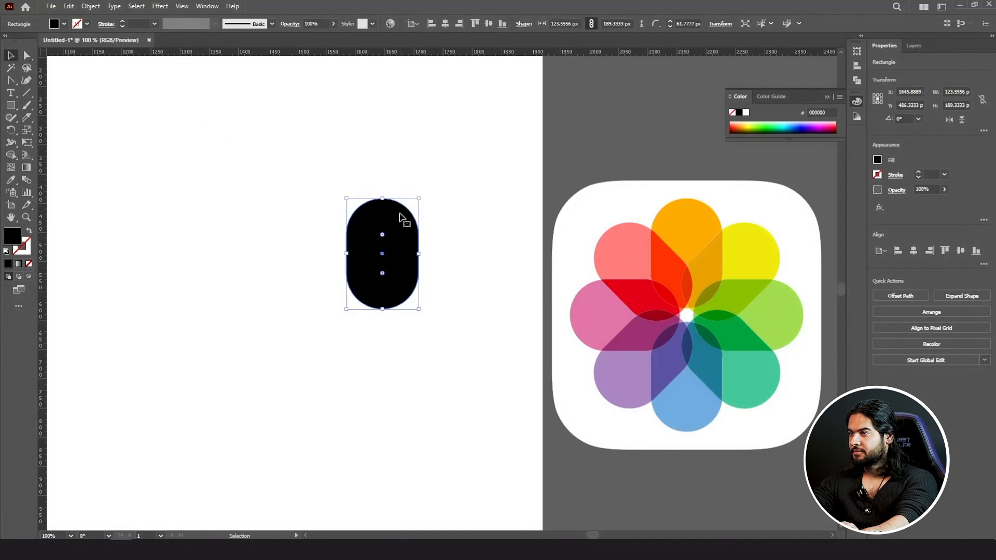
drag(403, 218, 297, 235)
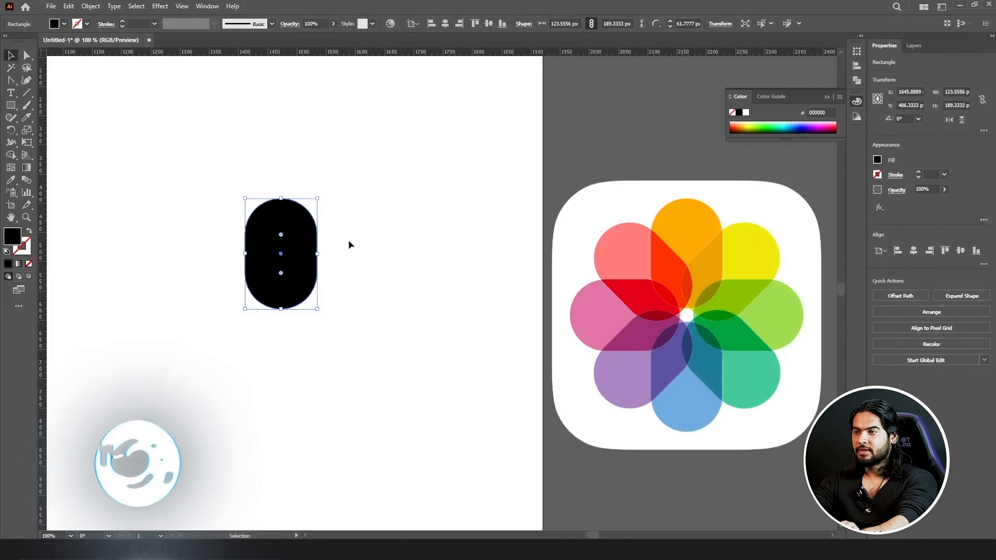
click(11, 181)
click(704, 220)
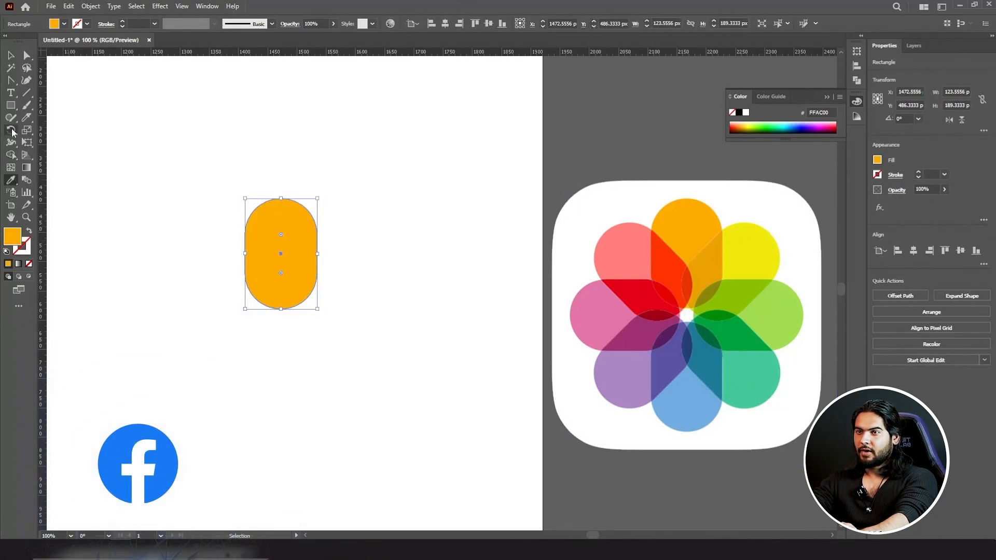
- Rotate copies of the orange petal in 45° increments around a pivot just below it until eight petals form a ring
click(10, 131)
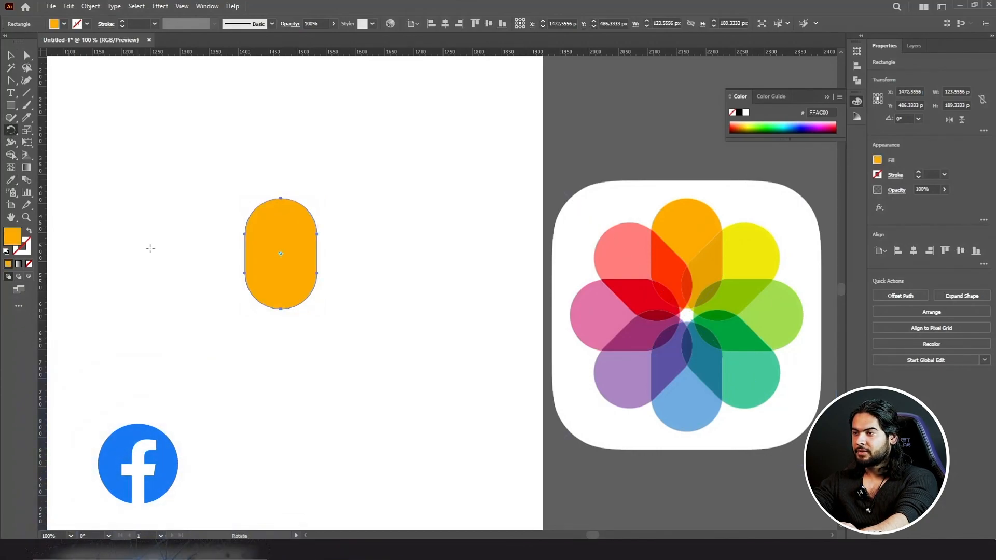
click(280, 315)
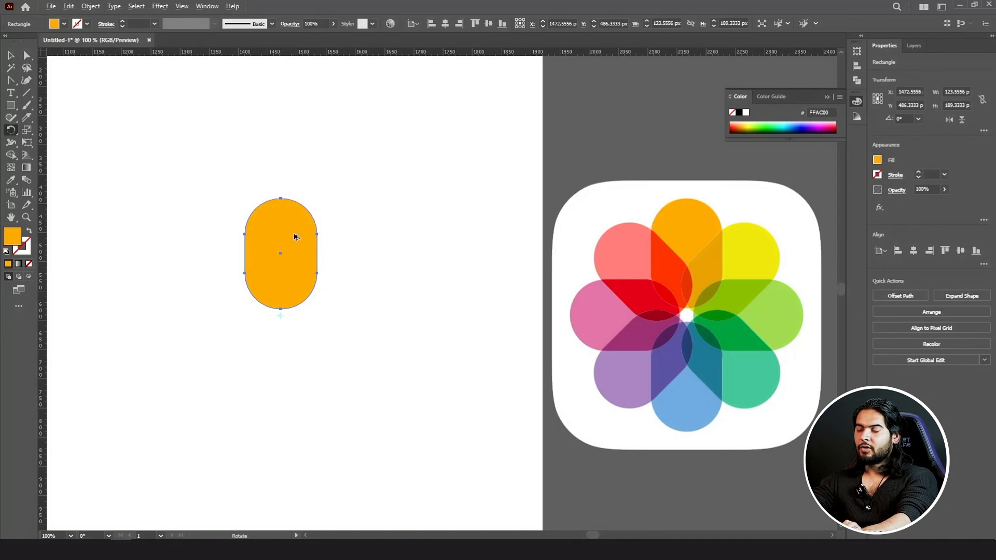
drag(306, 230, 371, 260)
key(ctrl+d)
key(ctrl+d)
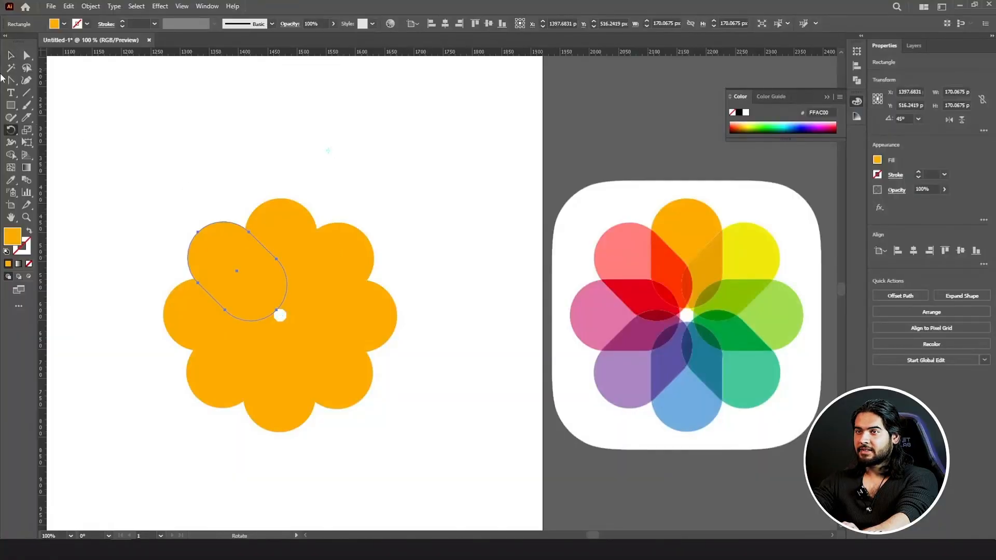
- Fill the first petal clockwise from the top one with the yellow sampled from the reference icon
click(11, 55)
key(ctrl+d)
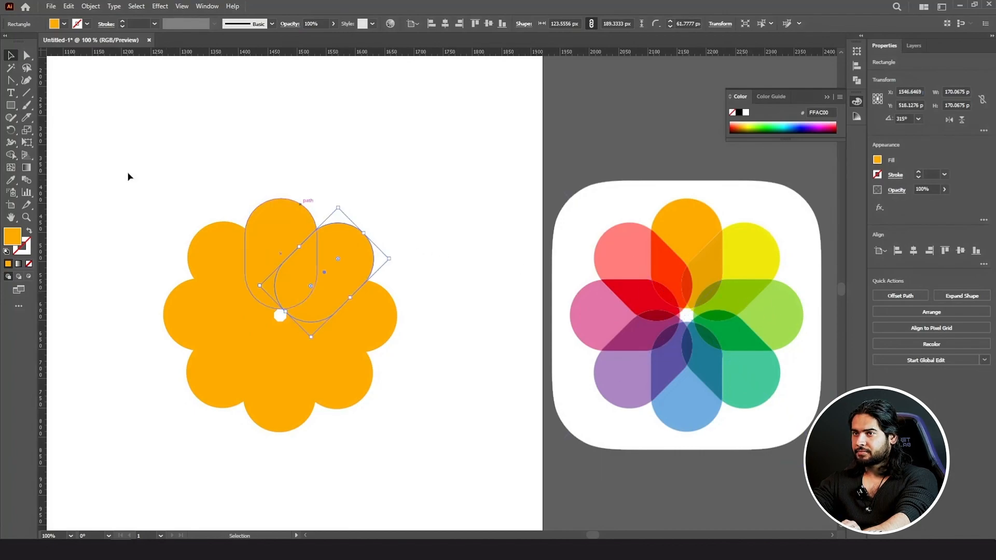
click(12, 182)
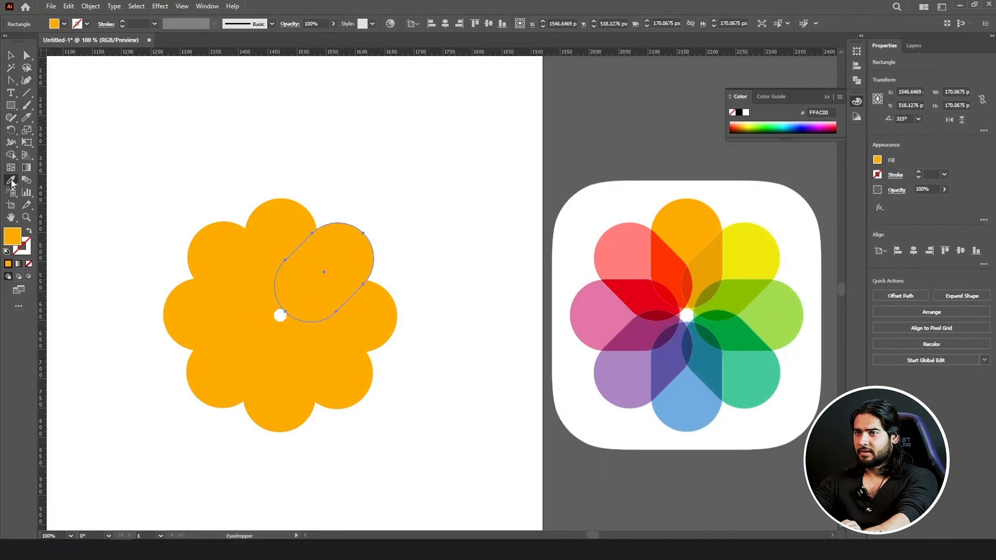
click(749, 256)
key(v)
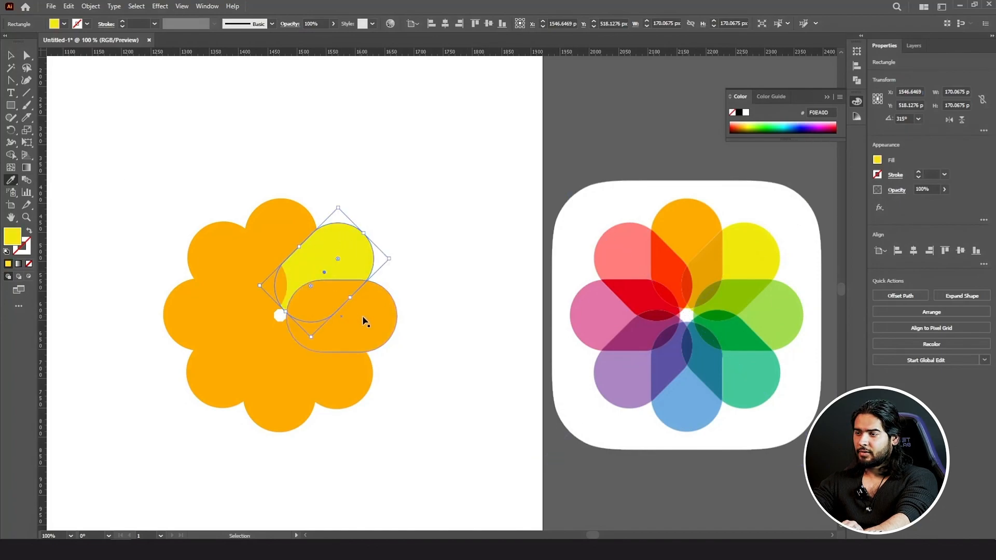